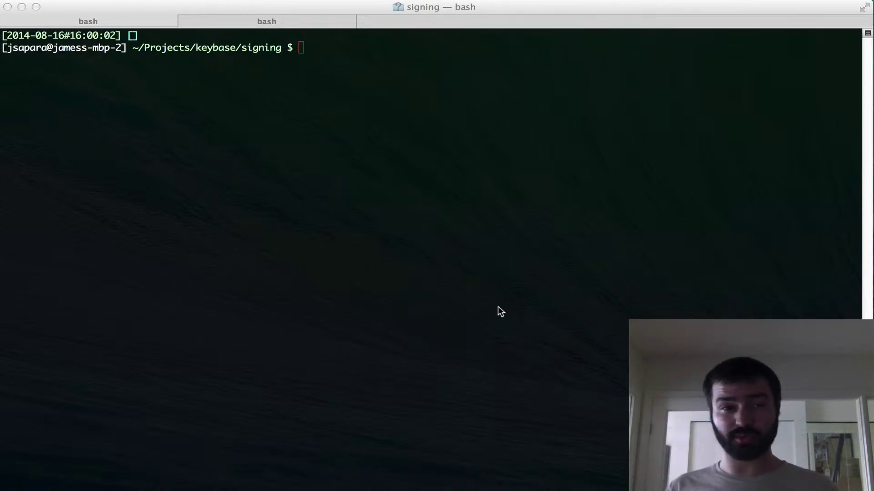
# - Display the help for the keybase sign command
pyautogui.click(450, 309)
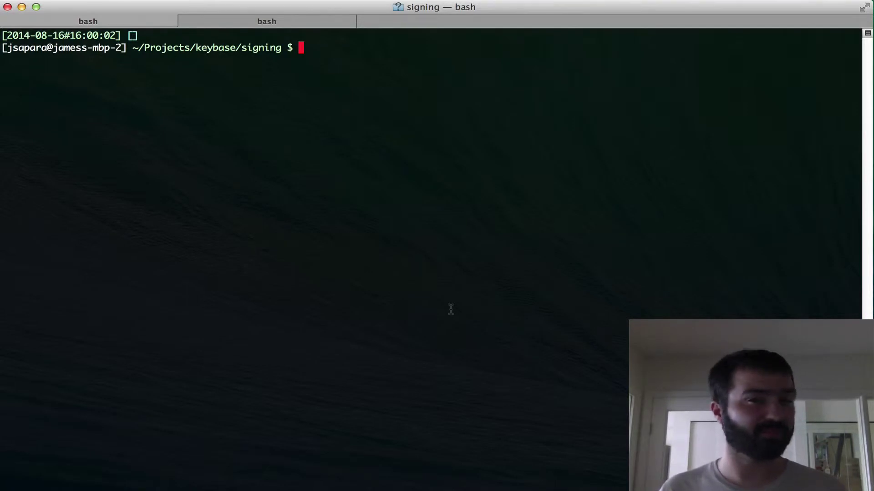
pyautogui.write('keybase sign -h')
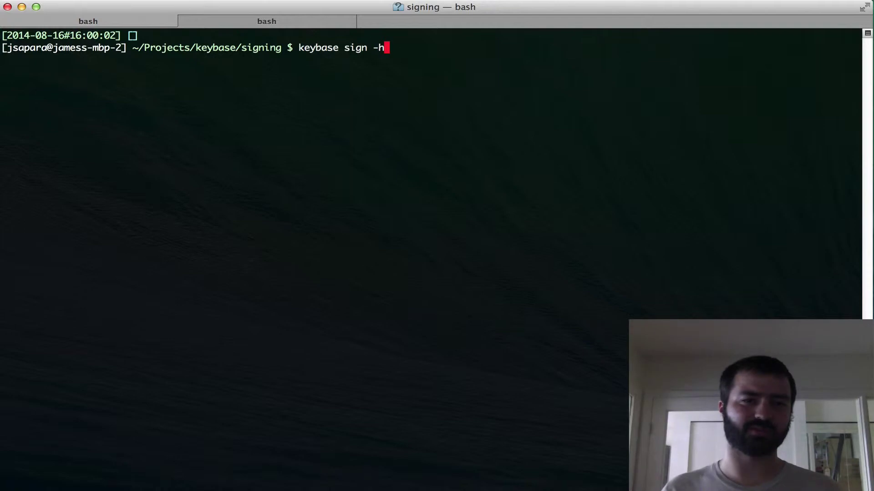
pyautogui.press('Return')
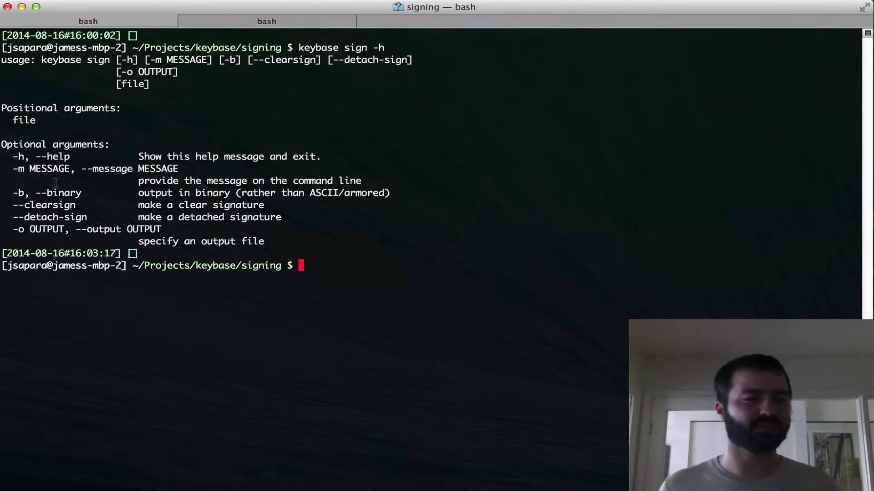
# - Try to run keybase with -m "hello world" and no subcommand
pyautogui.write('key')
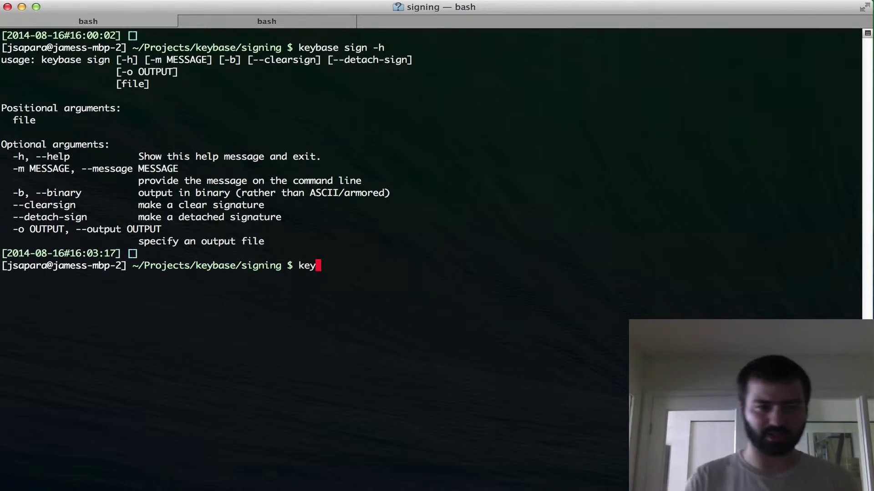
pyautogui.write('base -m "hello world"')
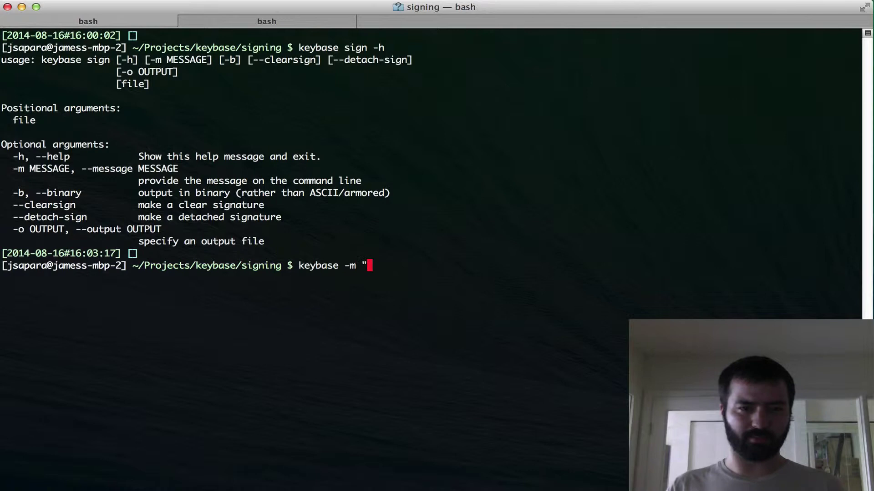
pyautogui.press('Return')
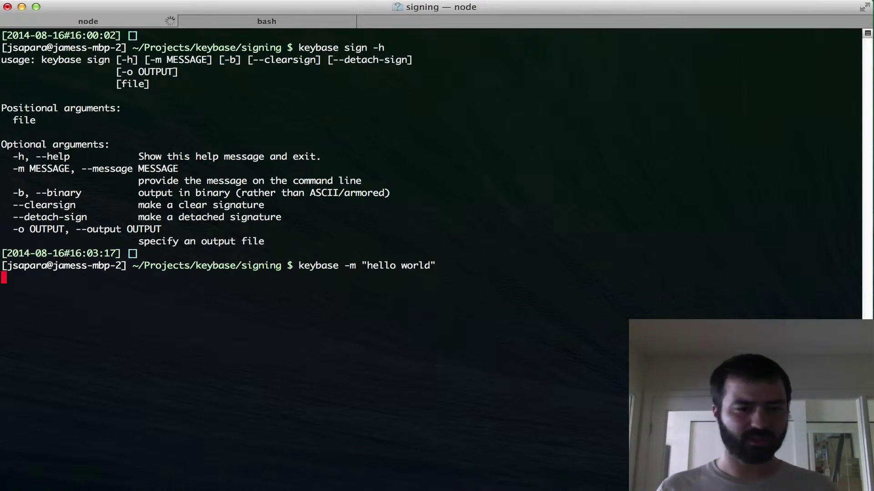
# - Add the sign subcommand to the previous command and run keybase sign -m "hello world"
pyautogui.press('Up')
pyautogui.press('Left')
pyautogui.press('Left')
pyautogui.press('Left')
pyautogui.press('Left')
pyautogui.press('Left')
pyautogui.press('Left')
pyautogui.press('Left')
pyautogui.press('Left')
pyautogui.press('Left')
pyautogui.press('Left')
pyautogui.press('Left')
pyautogui.press('Left')
pyautogui.press('Left')
pyautogui.press('Left')
pyautogui.press('Left')
pyautogui.press('Left')
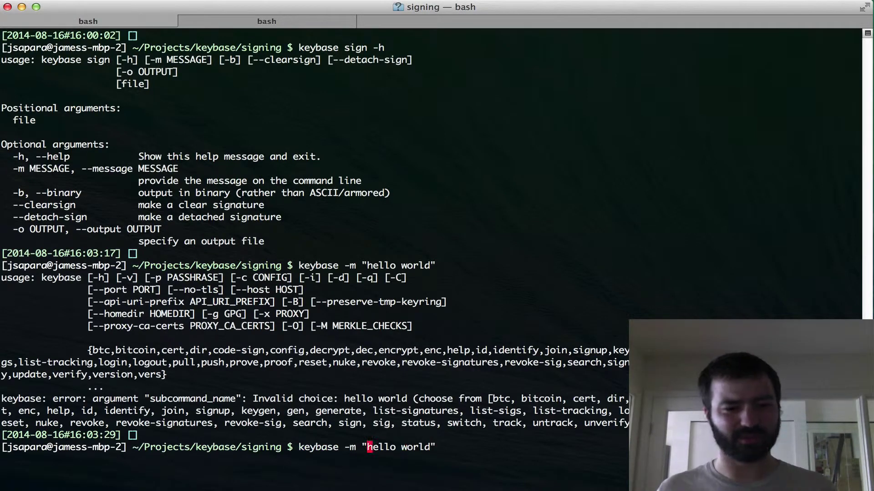
pyautogui.write('si')
pyautogui.write('gn')
pyautogui.press('Return')
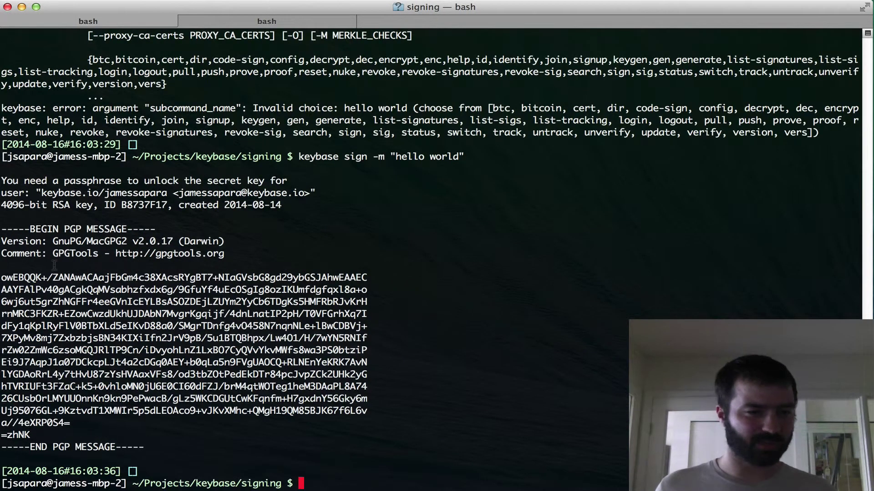
# - Highlight the whole PGP message block in the output and its encoded body
pyautogui.moveTo(145, 449); pyautogui.dragTo(1, 228)
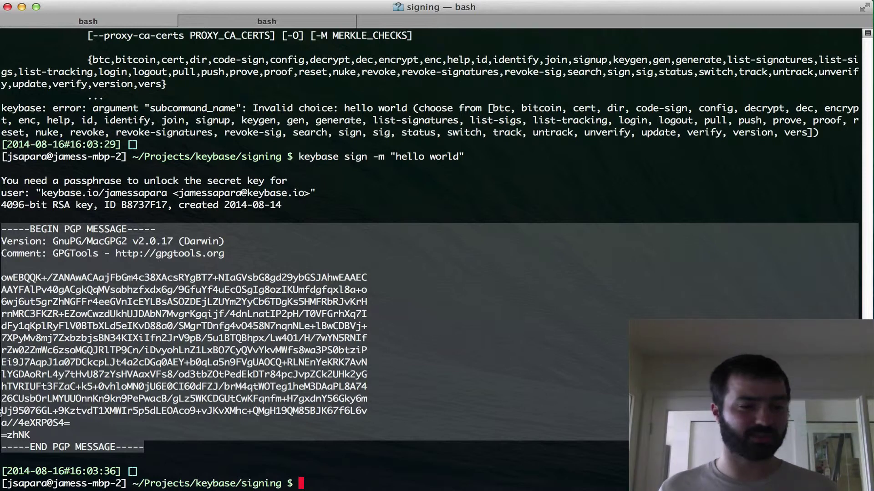
pyautogui.click(59, 464)
pyautogui.moveTo(30, 436); pyautogui.dragTo(1, 283)
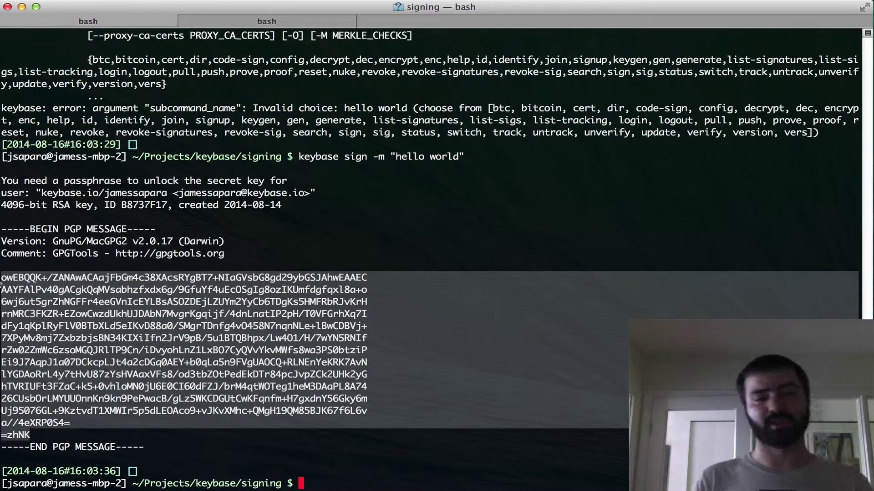
# - Clear the terminal and display the keybase sign help again, highlighting the -b option
pyautogui.write('clear')
pyautogui.press('Return')
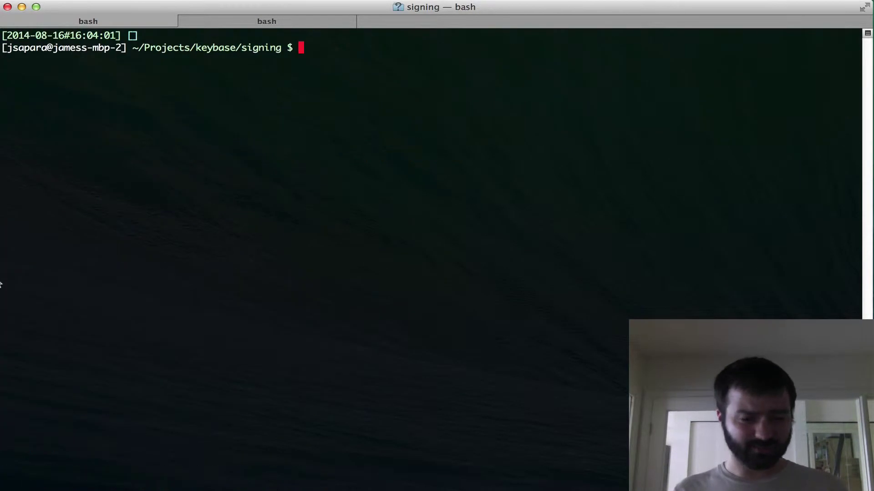
pyautogui.write('keybase ')
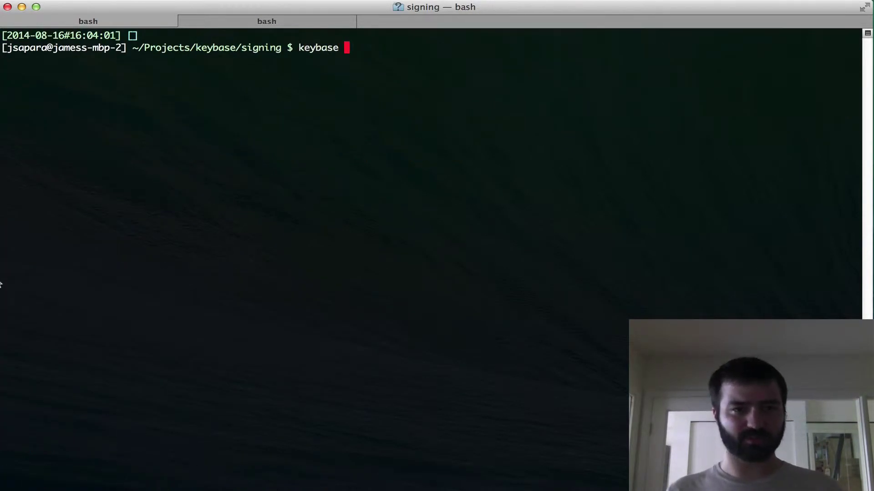
pyautogui.write('sign -h')
pyautogui.press('Return')
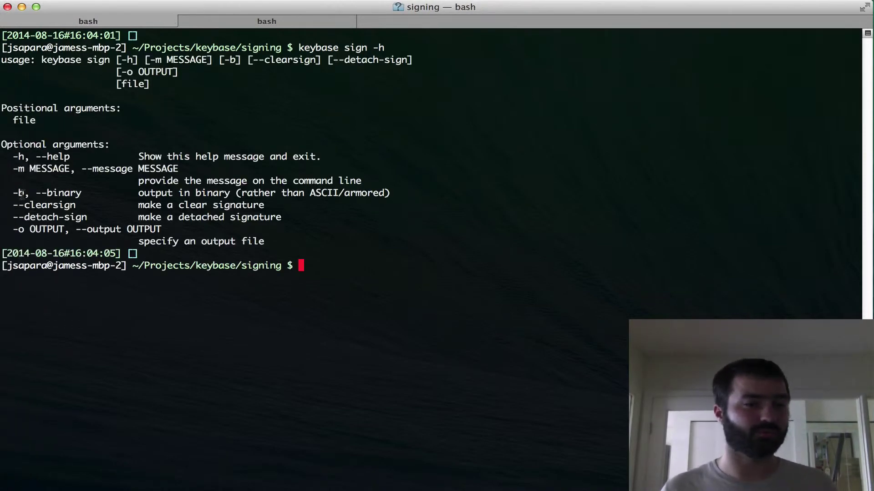
pyautogui.moveTo(14, 192); pyautogui.dragTo(24, 193)
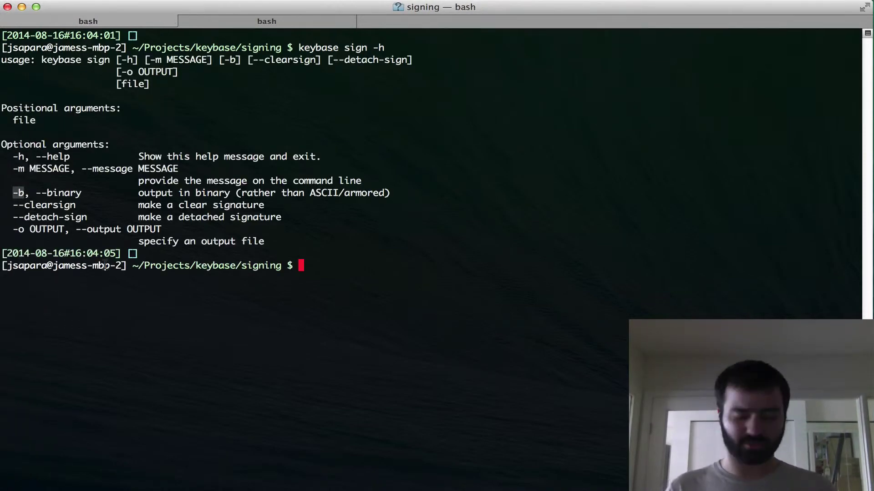
# - Sign the message "hello there" with keybase sign using binary output (-b), and highlight the readable message in the result
pyautogui.write('keybase sign ')
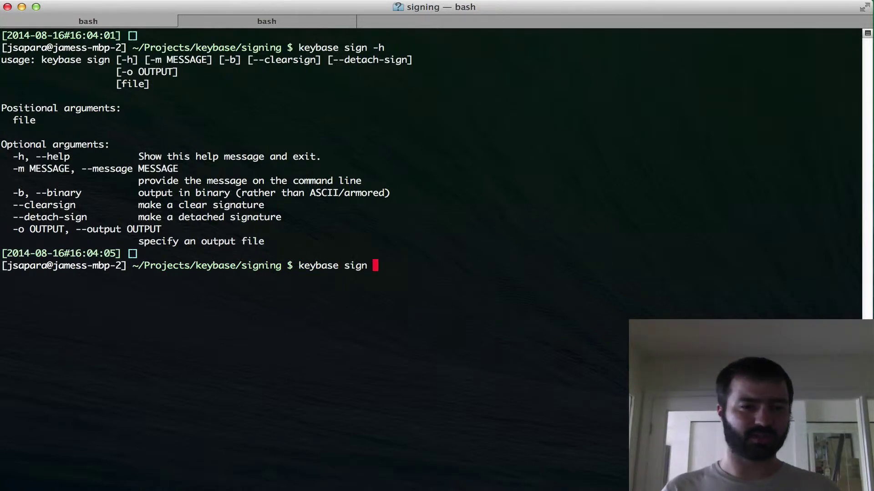
pyautogui.write('-m "hello th')
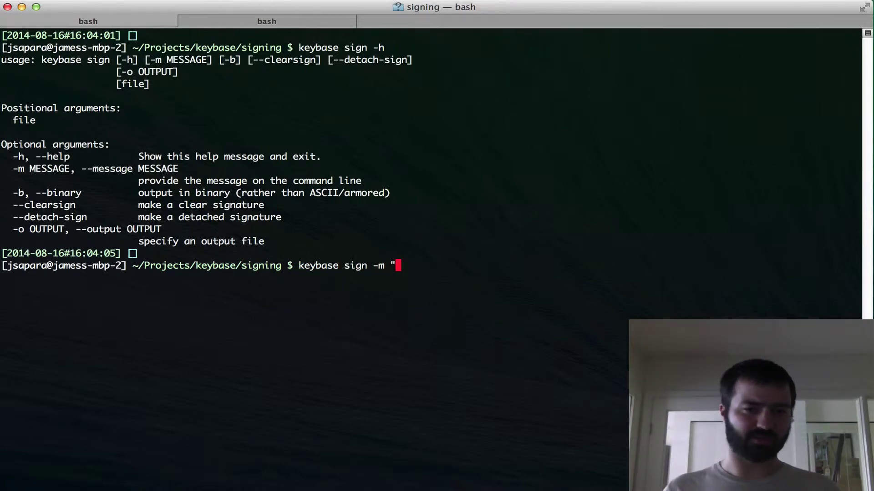
pyautogui.write('ere" -b')
pyautogui.press('Return')
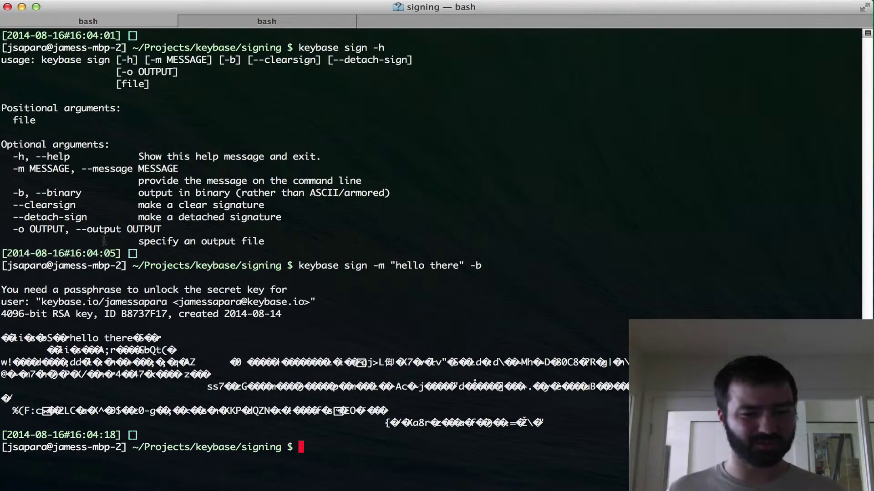
pyautogui.moveTo(68, 339); pyautogui.dragTo(131, 339)
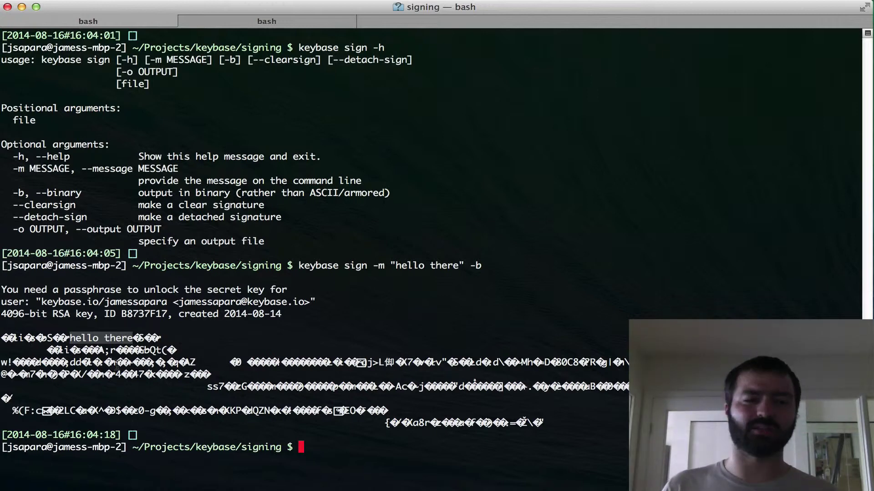
# - Clear the terminal screen and leave the command line empty
pyautogui.write('clear')
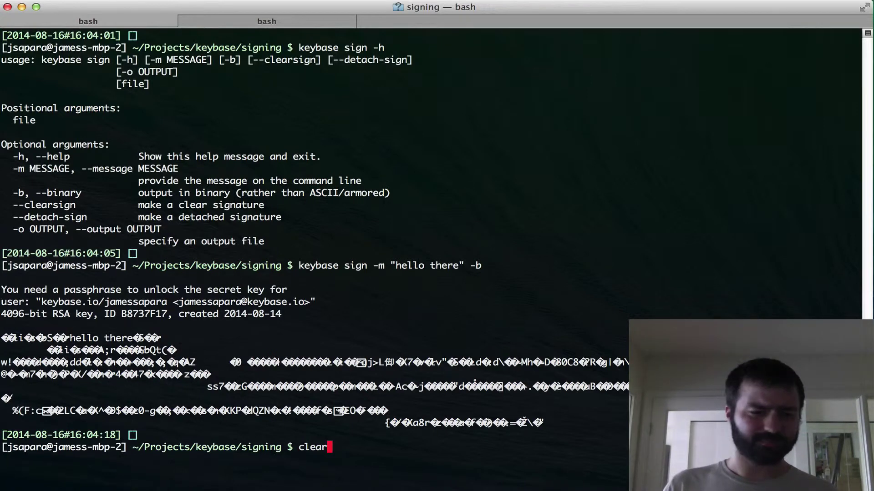
pyautogui.press('Return')
pyautogui.press('Up')
pyautogui.press('BackSpace')
pyautogui.press('BackSpace')
pyautogui.press('BackSpace')
pyautogui.press('BackSpace')
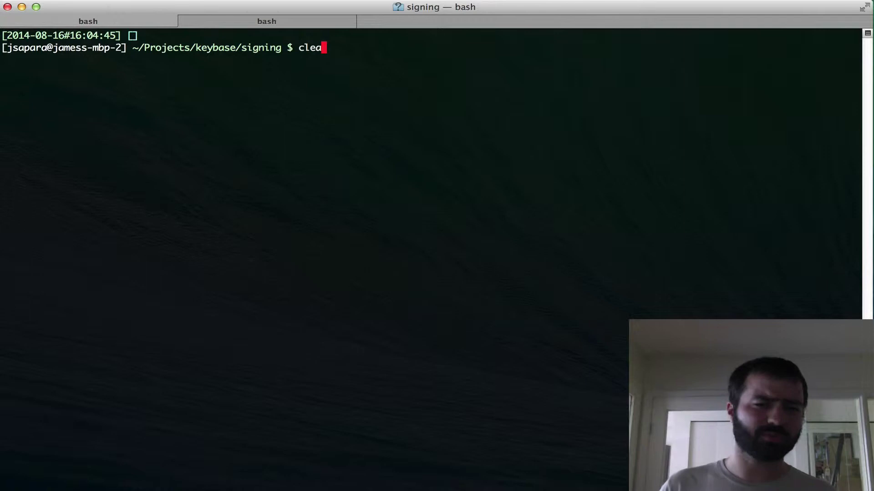
# - Display the keybase sign help and highlight the --clearsign option and the MESSAGE argument
pyautogui.write('ke')
pyautogui.press('BackSpace')
pyautogui.press('BackSpace')
pyautogui.write('ey')
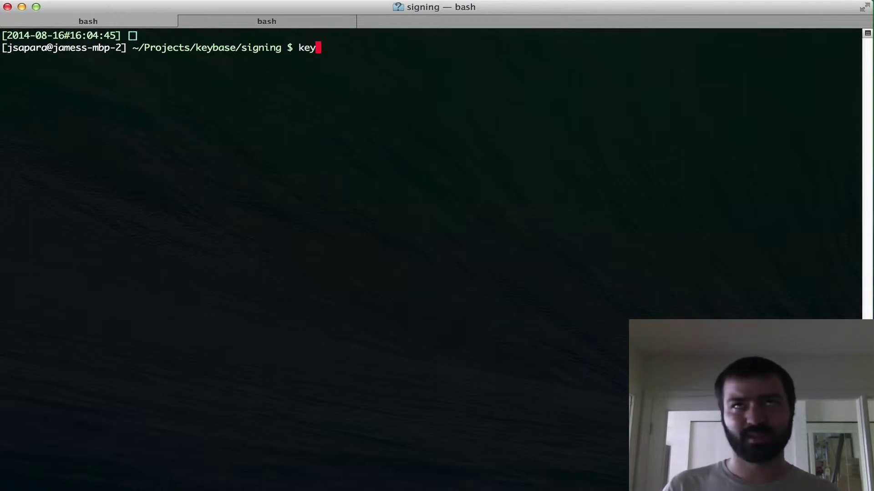
pyautogui.write('base ')
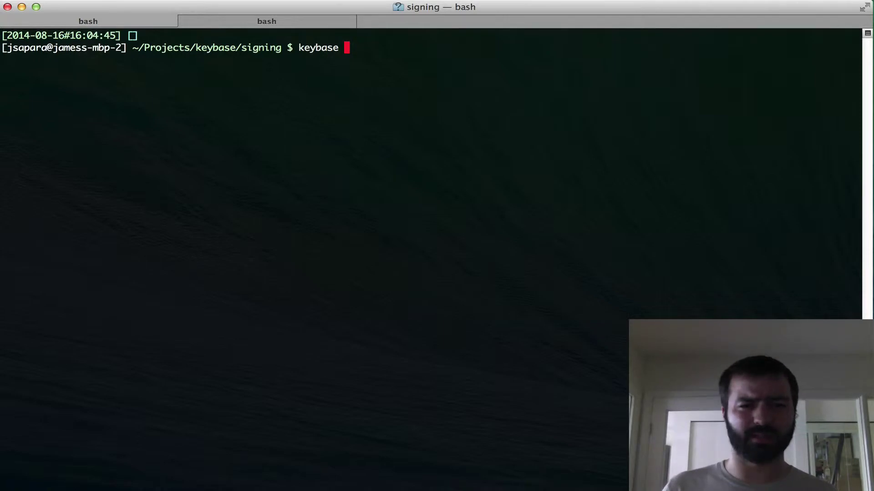
pyautogui.write('sign -h')
pyautogui.press('Return')
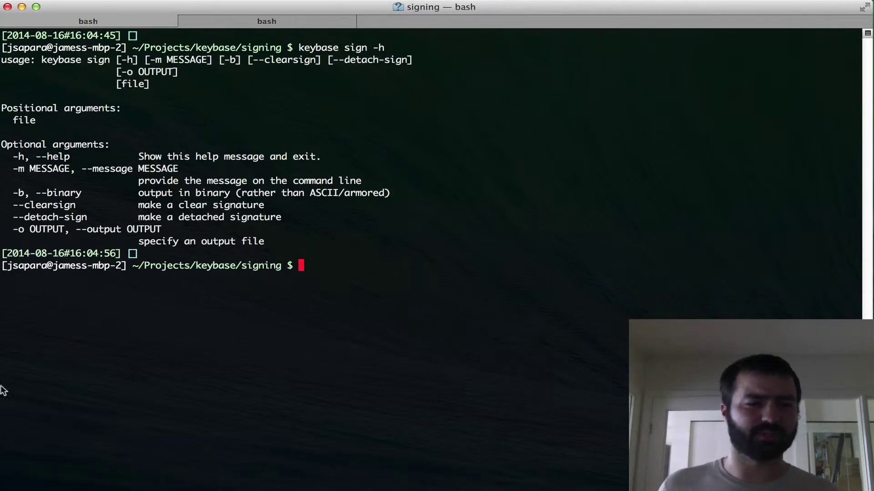
pyautogui.moveTo(12, 206); pyautogui.dragTo(76, 205)
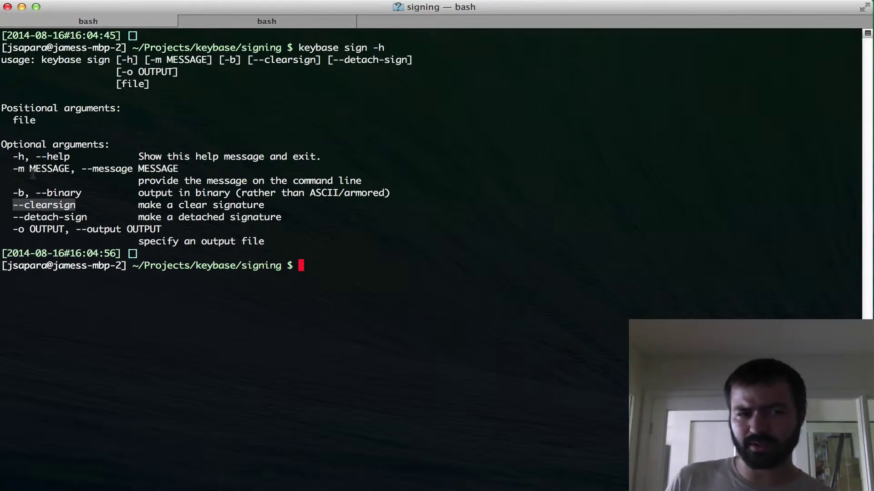
pyautogui.moveTo(30, 169); pyautogui.dragTo(72, 170)
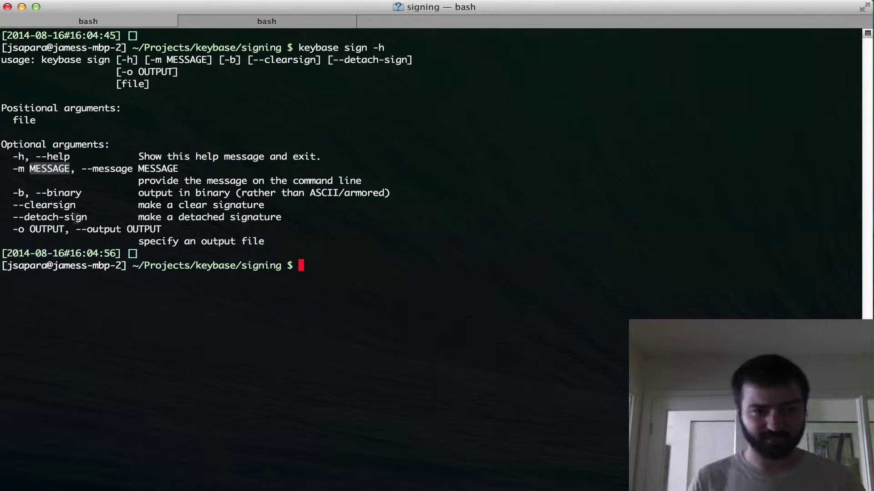
# - Make a clear signature of release-notes.txt with keybase sign --clearsign
pyautogui.write('keybase s')
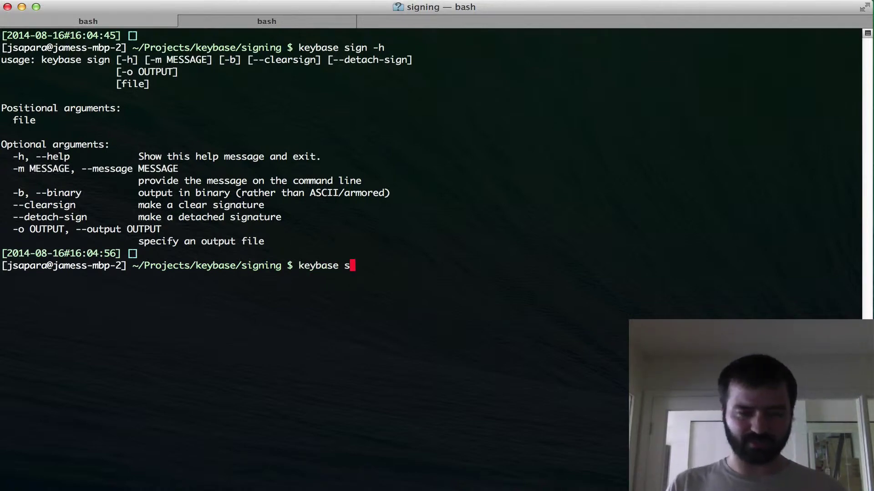
pyautogui.write('ign --clearsign r')
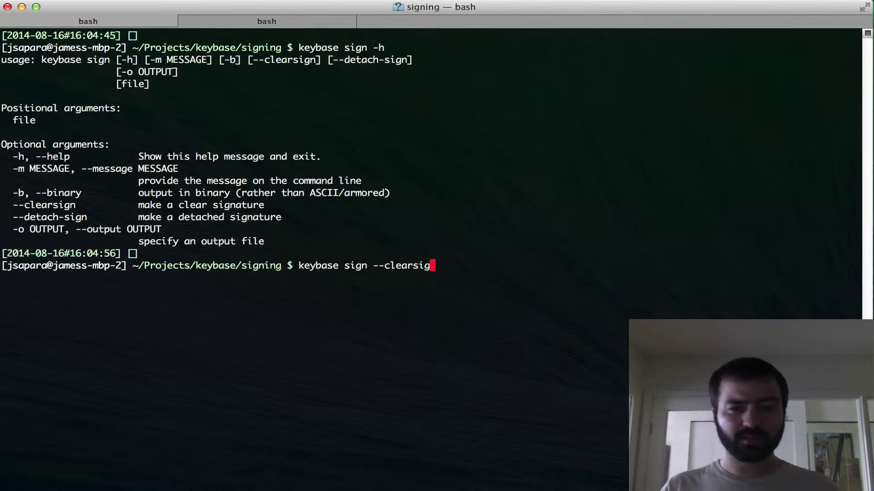
pyautogui.press('Tab')
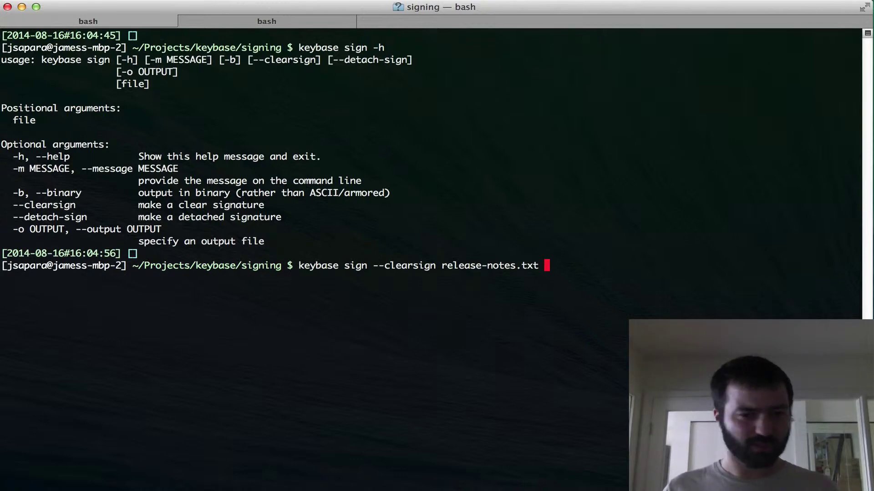
pyautogui.press('Return')
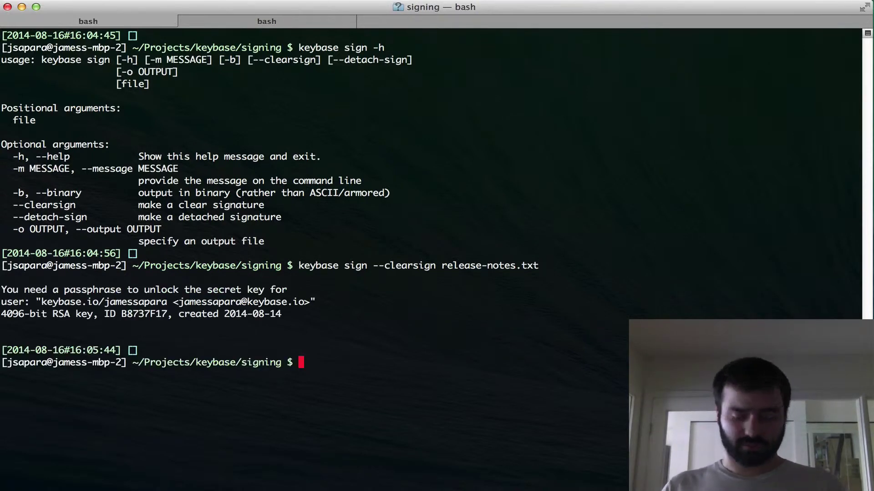
# - Print the contents of release-notes.txt and of the signed release-notes.txt.asc with cat
pyautogui.write('cat re')
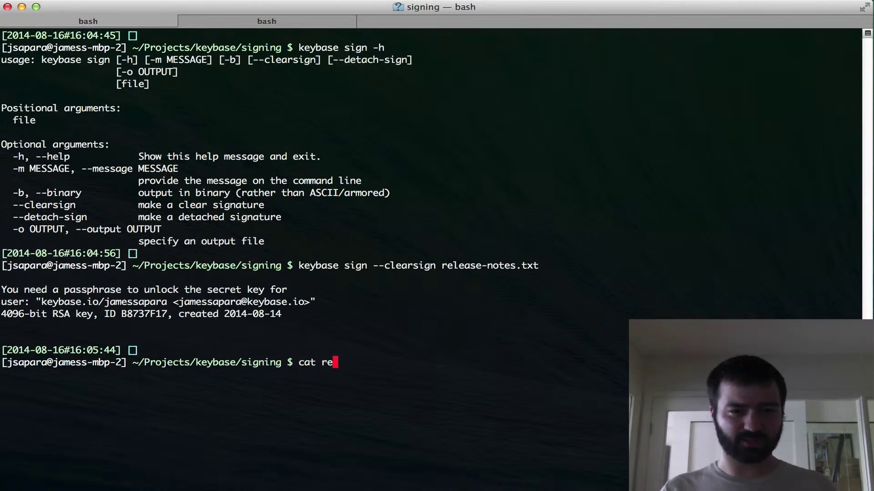
pyautogui.press('Tab')
pyautogui.press('Return')
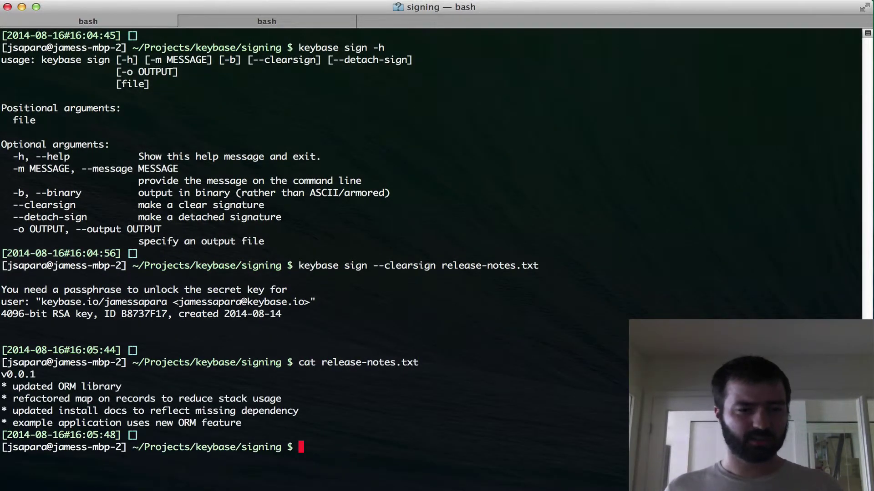
pyautogui.press('Up')
pyautogui.write('.asc')
pyautogui.press('Return')
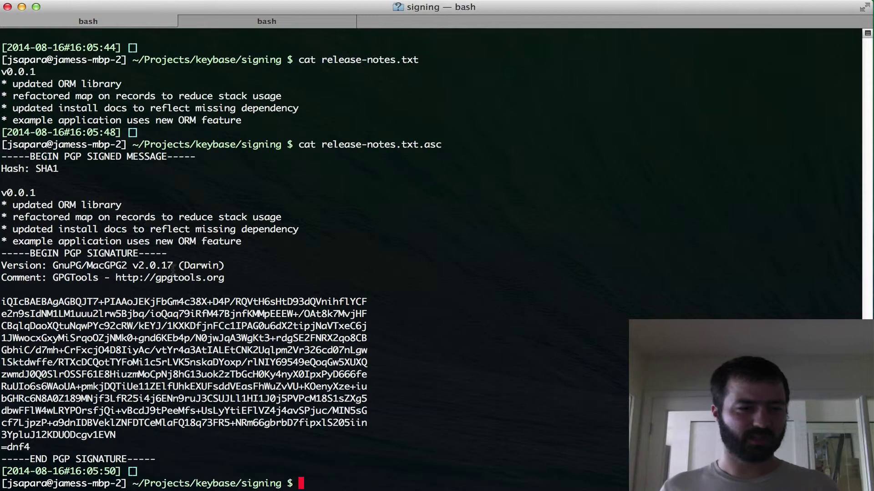
# - Highlight the signature block, the plain release notes, and the entire signed message in the release-notes.txt.asc output
pyautogui.moveTo(155, 461)
pyautogui.mouseDown()
pyautogui.moveTo(1, 287)
pyautogui.moveTo(3, 253)
pyautogui.mouseUp()
pyautogui.click(31, 250)
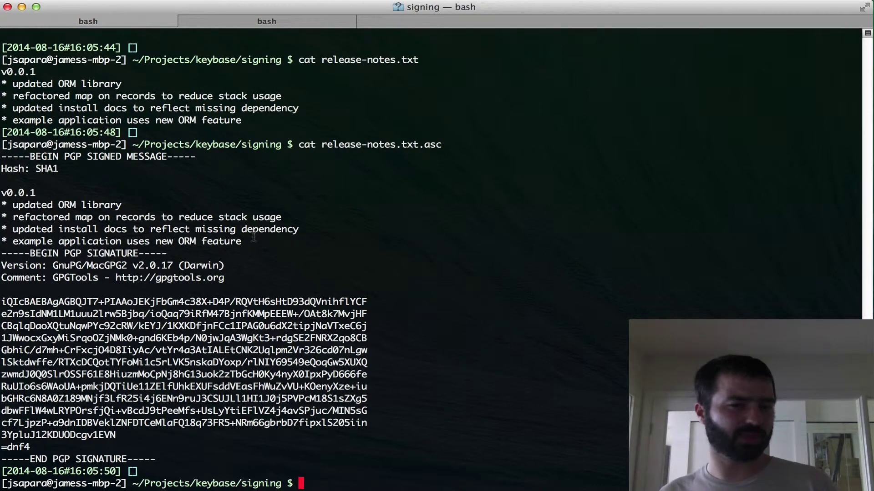
pyautogui.moveTo(253, 236); pyautogui.dragTo(4, 169)
pyautogui.click(53, 264)
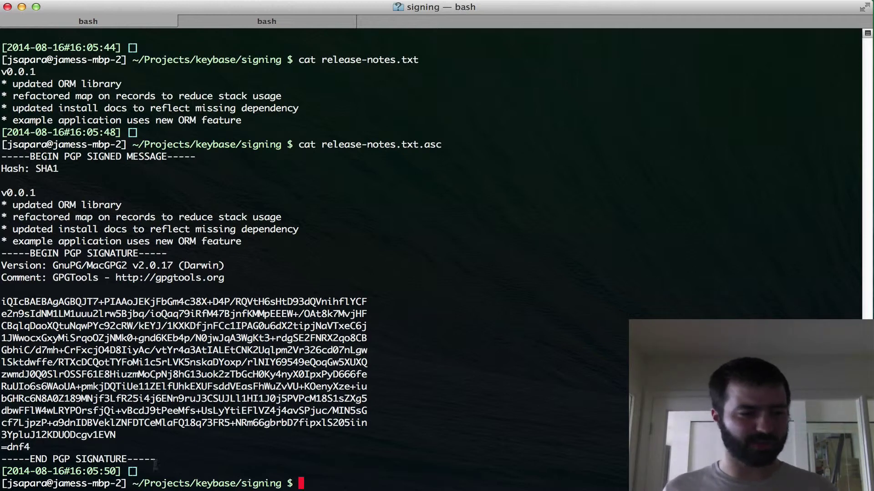
pyautogui.moveTo(154, 460)
pyautogui.mouseDown()
pyautogui.moveTo(46, 205)
pyautogui.moveTo(1, 156)
pyautogui.mouseUp()
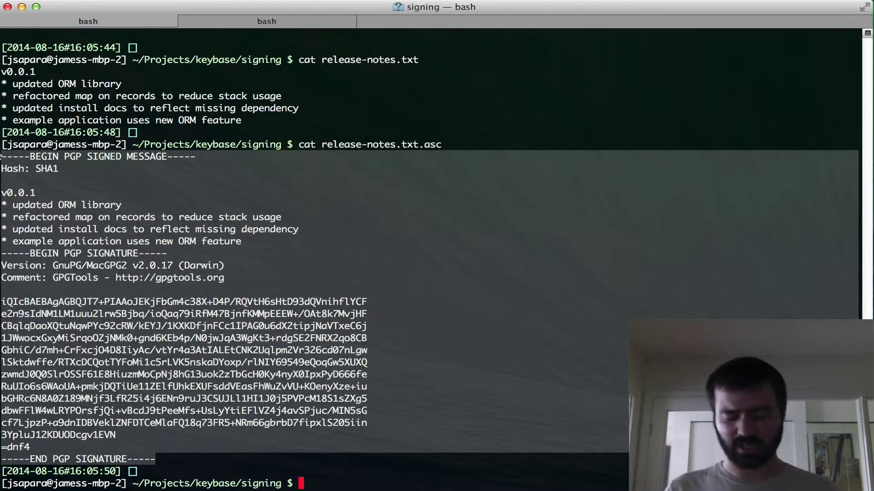
pyautogui.write('ls')
pyautogui.press('BackSpace')
pyautogui.press('BackSpace')
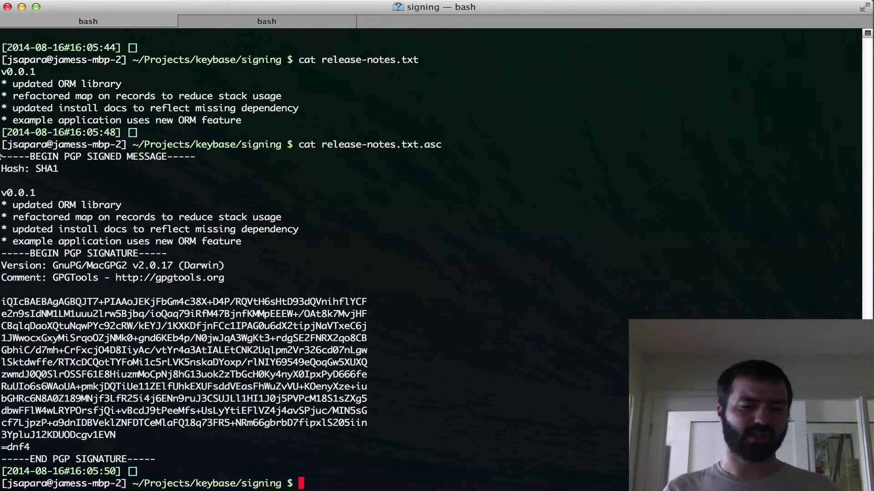
pyautogui.write('keybase ')
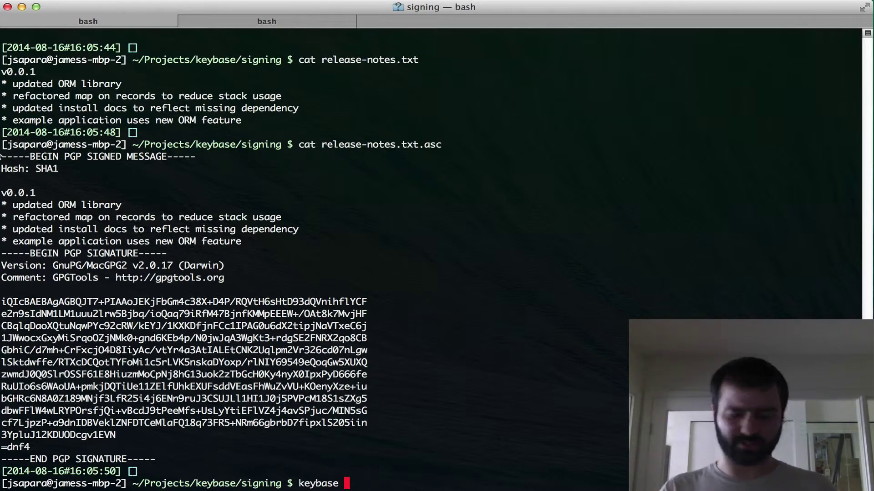
pyautogui.write('sig')
pyautogui.press('BackSpace')
pyautogui.press('BackSpace')
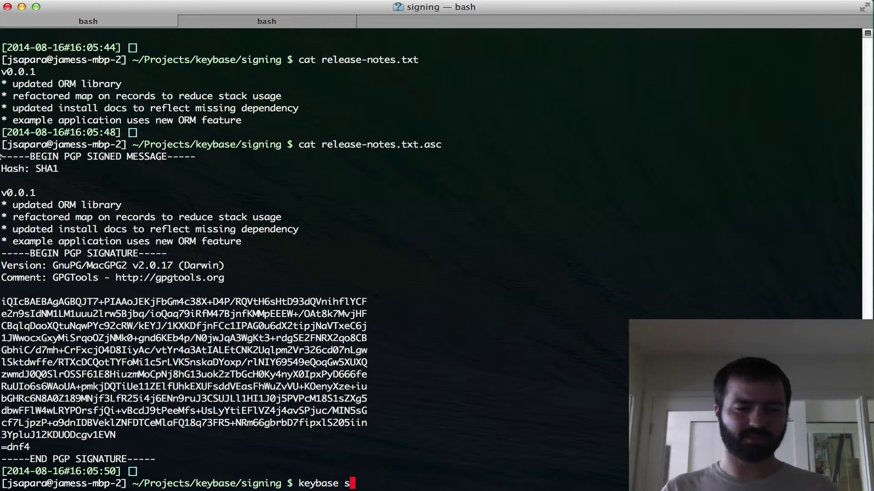
pyautogui.hotkey('ctrl', 'c')
# - Clear the terminal, display the keybase sign help and highlight the --detach-sign option
pyautogui.write('clear')
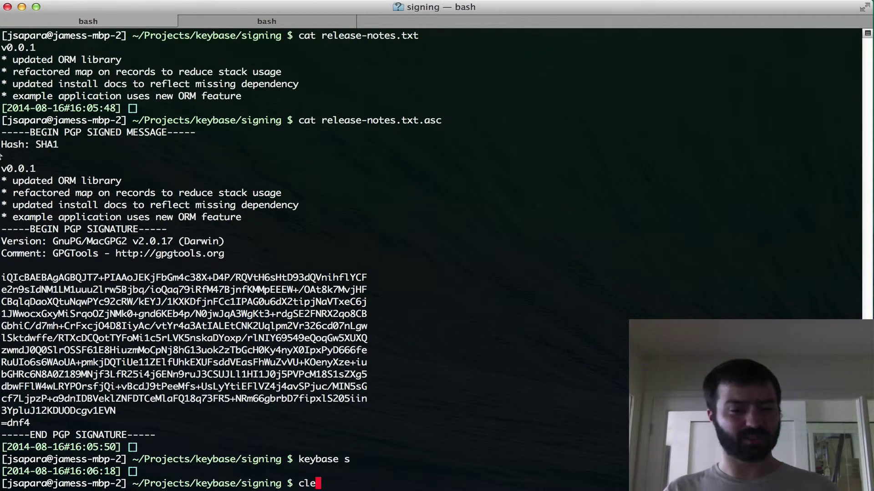
pyautogui.press('Return')
pyautogui.write('keybase sign -h')
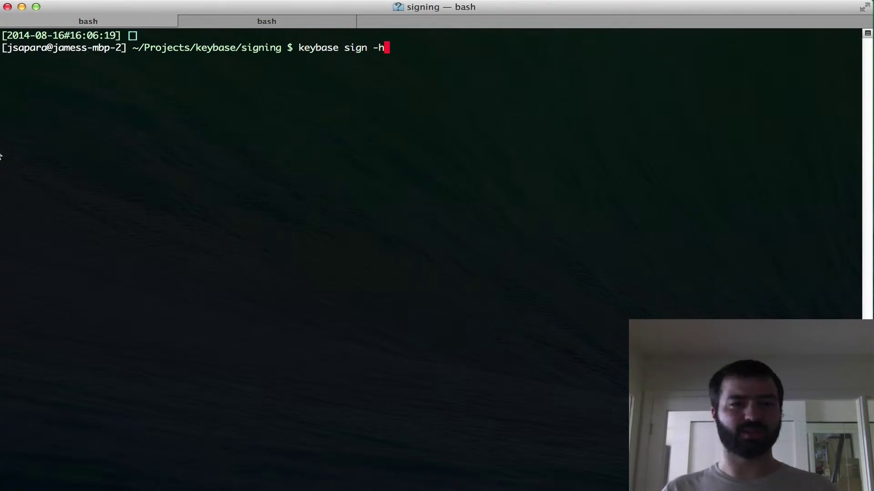
pyautogui.press('Return')
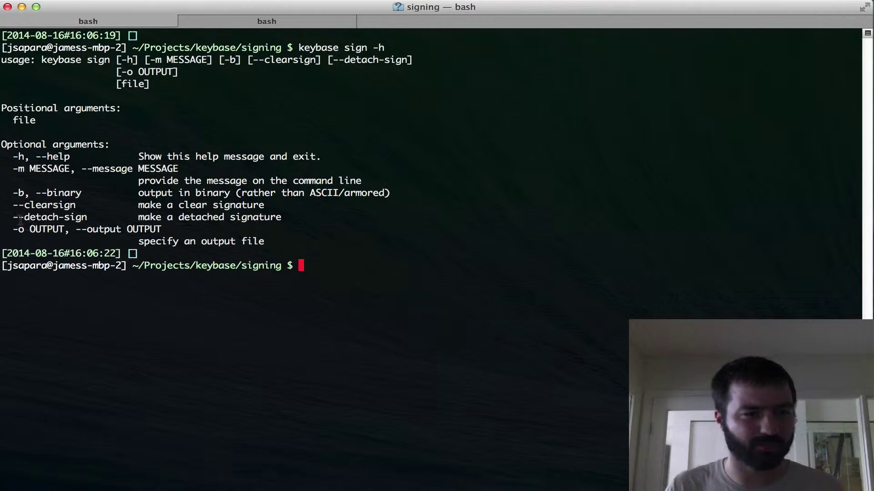
pyautogui.moveTo(14, 218); pyautogui.dragTo(87, 219)
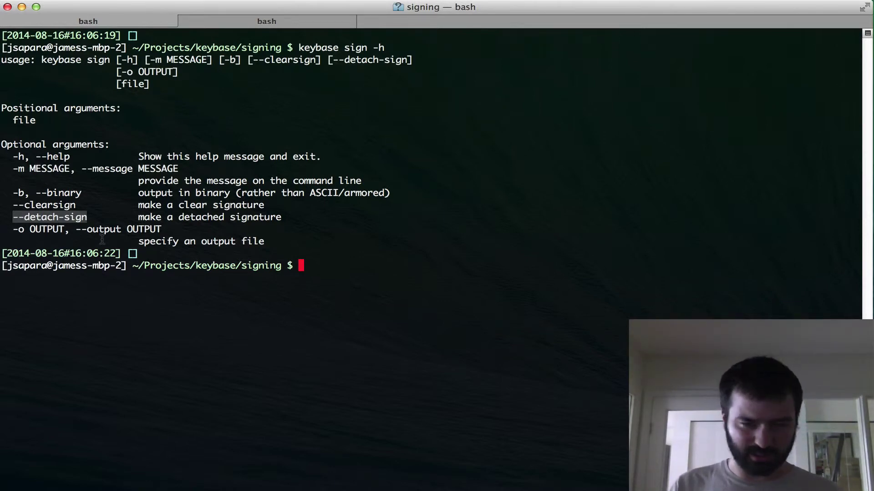
# - Make a detached signature of release-notes.txt with keybase sign --detach-sign, overwriting the existing release-notes.txt.asc
pyautogui.write('keybase sign')
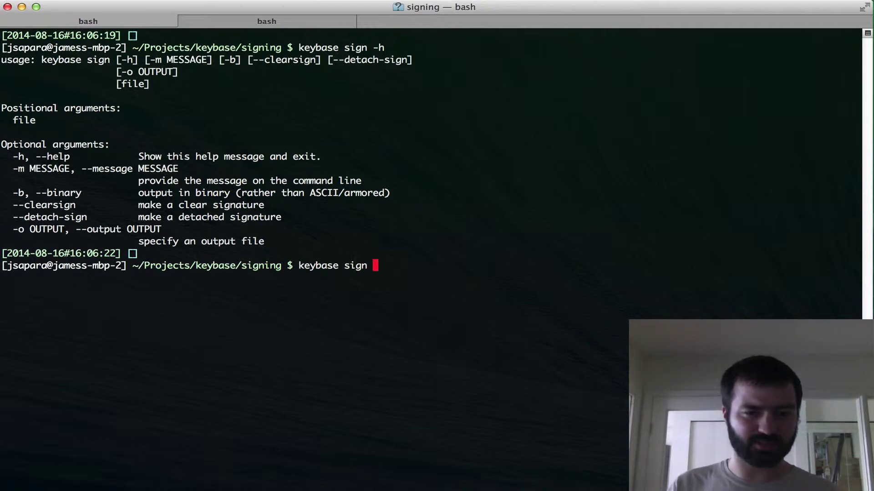
pyautogui.press('super+v')
pyautogui.write('release-notes.txt')
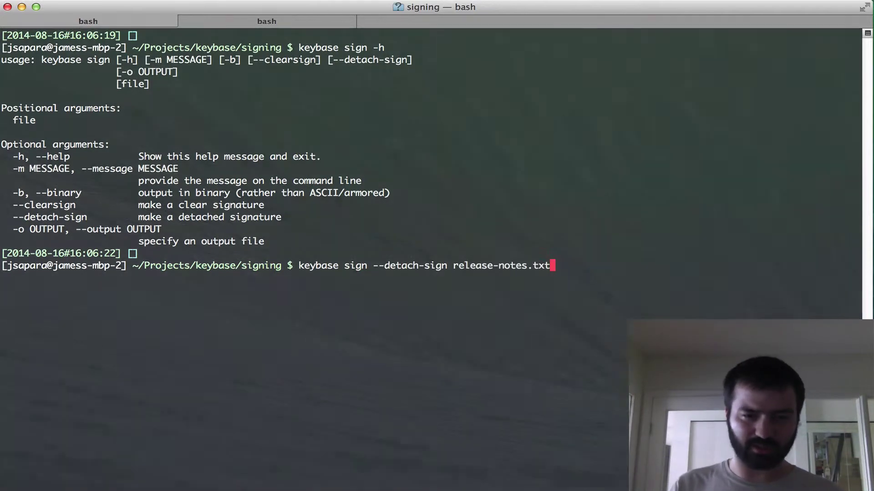
pyautogui.press('Return')
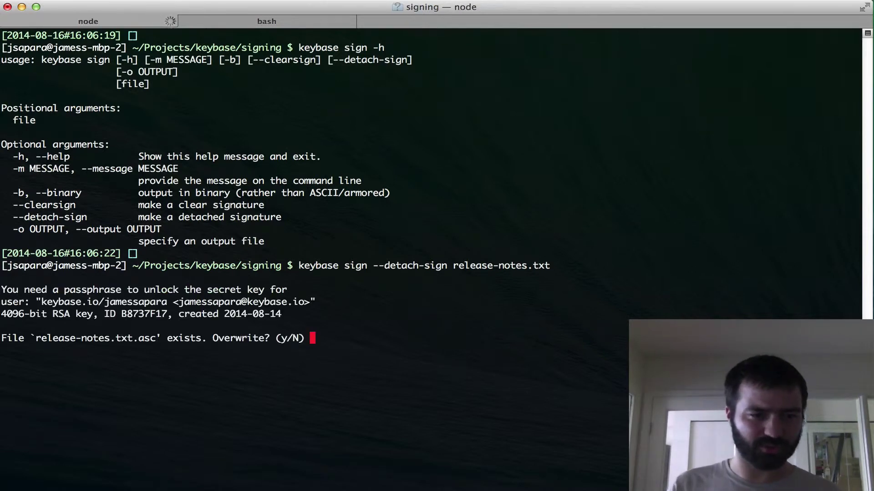
pyautogui.write('Y')
pyautogui.press('Return')
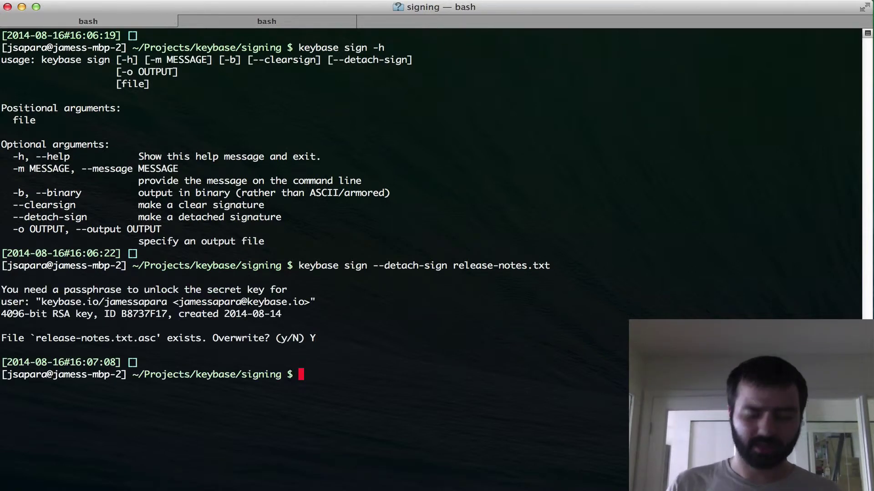
# - Print the contents of the detached signature file release-notes.txt.asc with cat
pyautogui.write('cat re')
pyautogui.press('Tab')
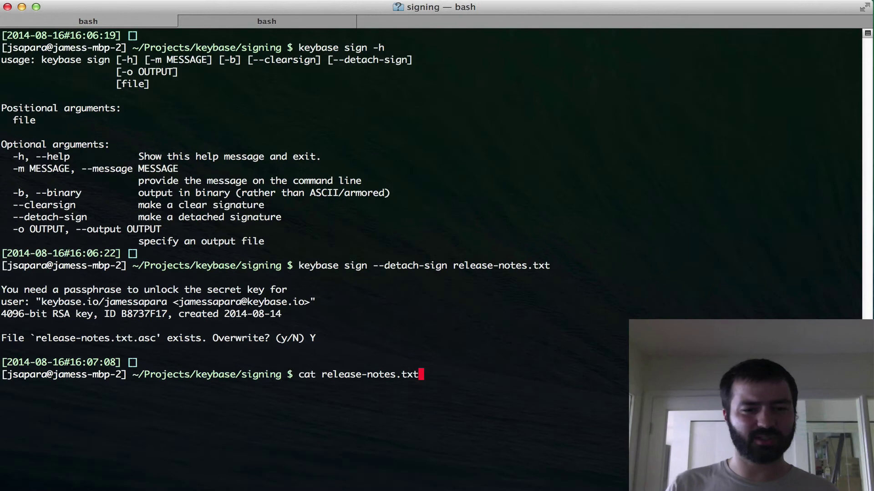
pyautogui.write('.asc')
pyautogui.press('Return')
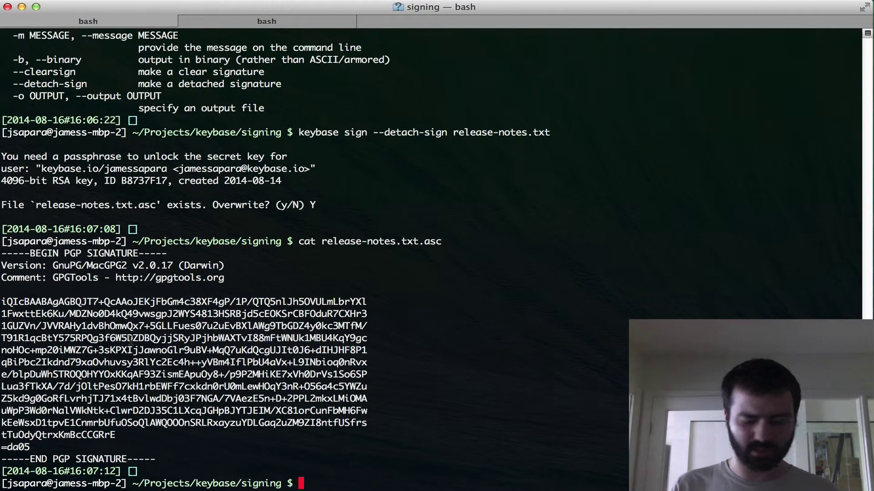
# - Try to verify release-notes.txt itself with keybase verify
pyautogui.write('keybase verify re')
pyautogui.press('Tab')
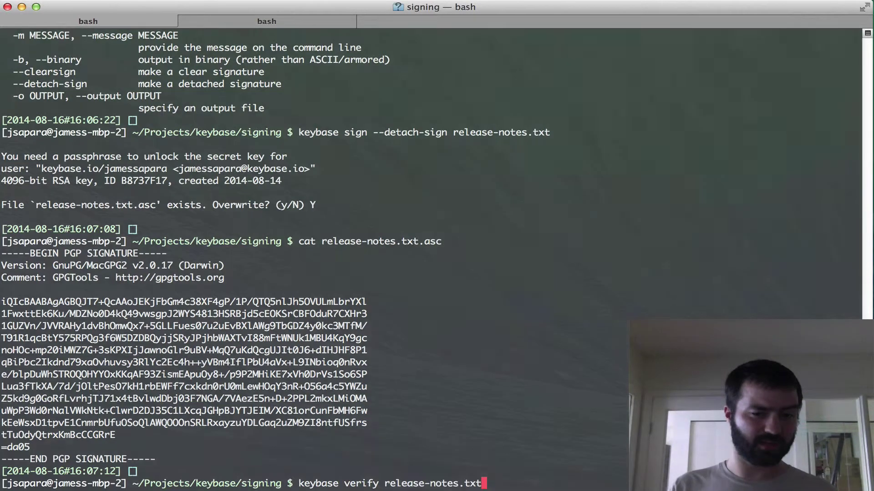
pyautogui.press('Return')
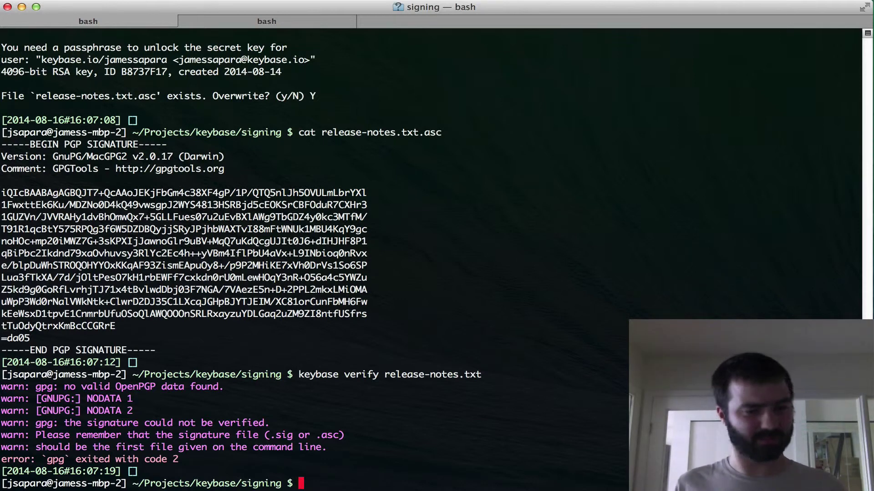
# - Verify release-notes.txt.asc with keybase verify and highlight the signer and the signing time in the output
pyautogui.press('Up')
pyautogui.write('.asc')
pyautogui.press('Return')
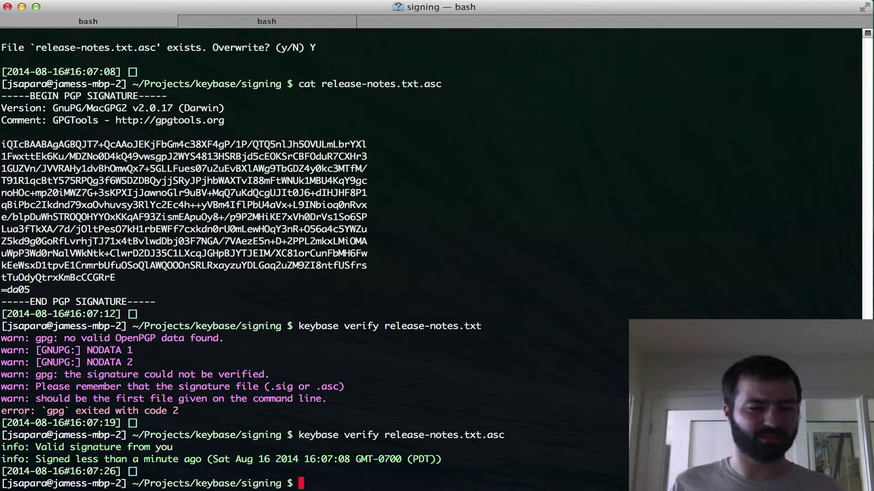
pyautogui.moveTo(155, 448); pyautogui.dragTo(174, 447)
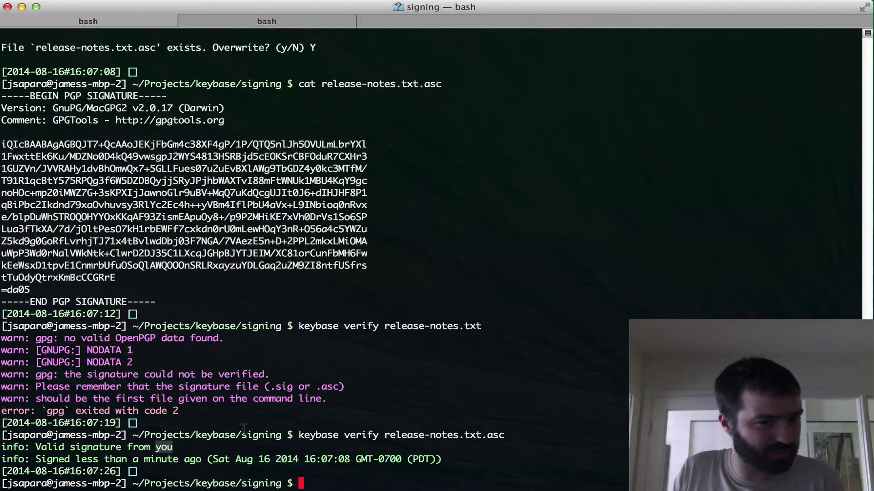
pyautogui.moveTo(156, 459); pyautogui.dragTo(432, 459)
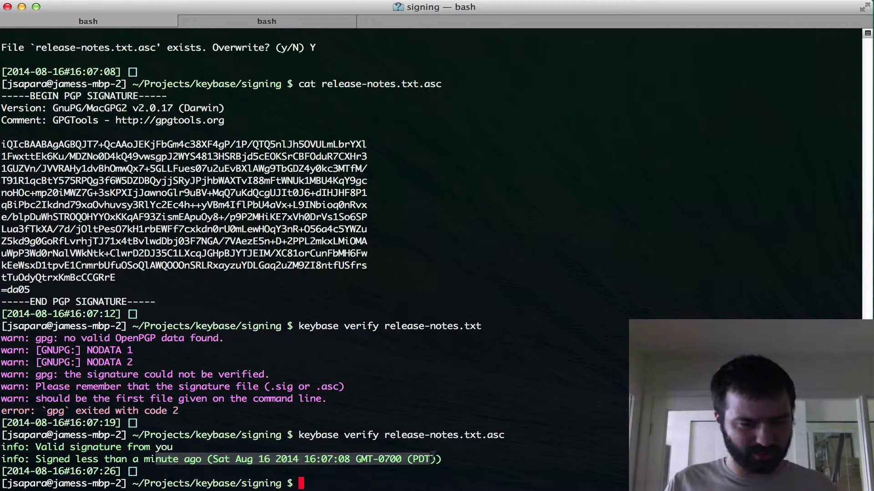
# - List the signing folder in long format with ls -l and highlight the release-notes.txt entry
pyautogui.write('ls -l')
pyautogui.press('Return')
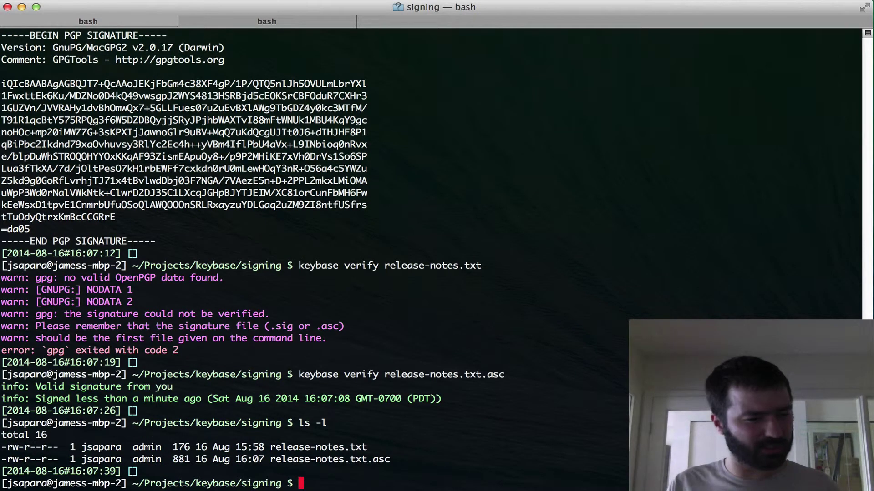
pyautogui.write('r')
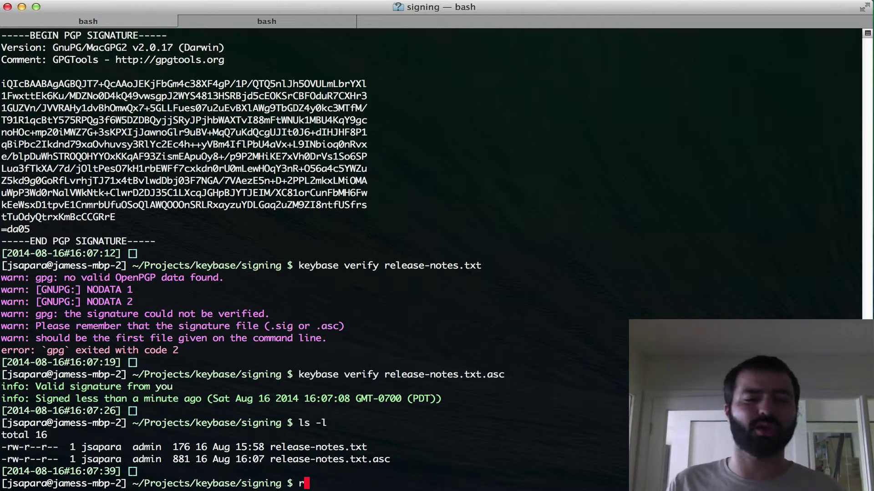
pyautogui.moveTo(266, 447); pyautogui.dragTo(369, 448)
pyautogui.click(381, 471)
# - Rename release-notes.txt to release-notes.txt-tmp with mv
pyautogui.press('BackSpace')
pyautogui.write('mv rel')
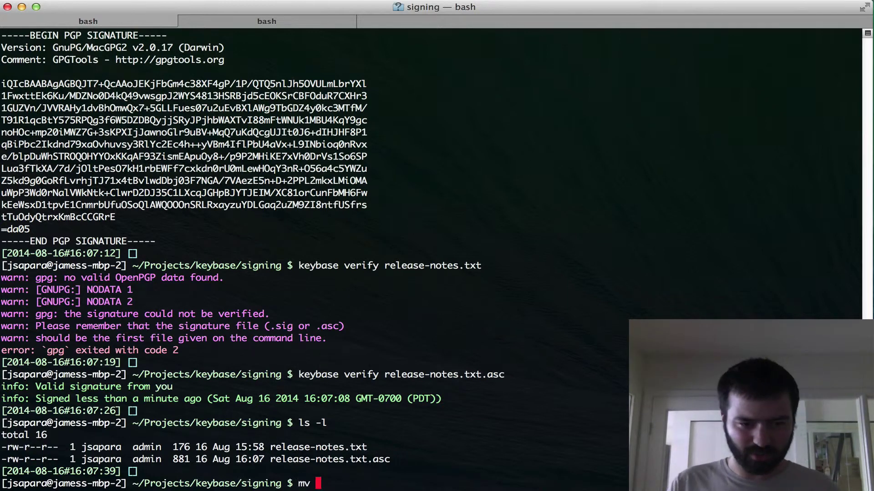
pyautogui.press('Tab')
pyautogui.write('rel')
pyautogui.press('Tab')
pyautogui.write('-tmp')
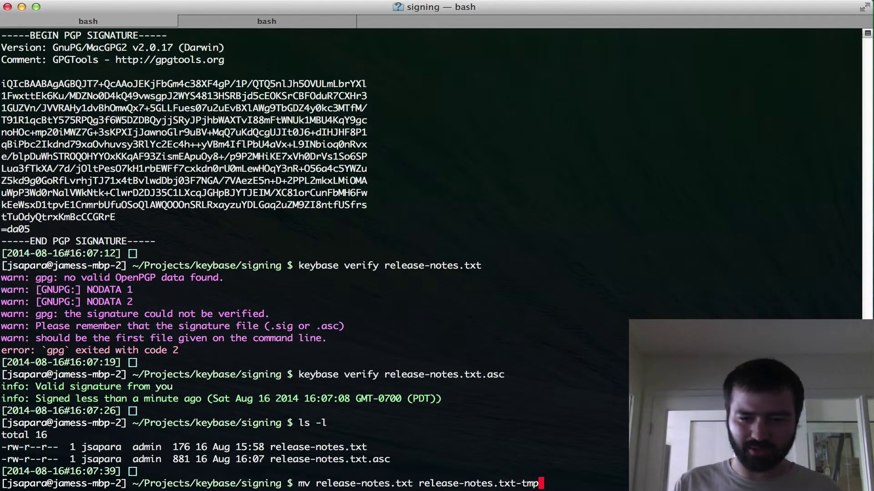
pyautogui.press('Return')
# - Run keybase verify on release-notes.txt.asc again without the original release-notes.txt in place
pyautogui.press('Up')
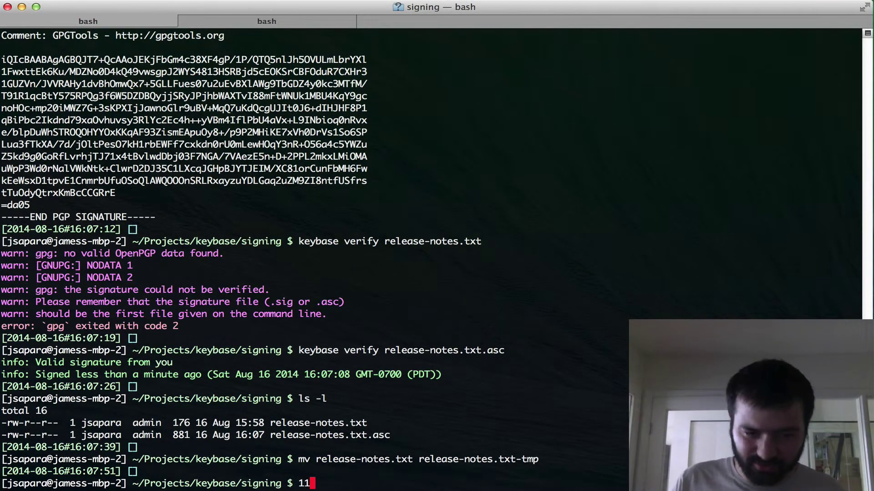
pyautogui.press('Up')
pyautogui.press('Up')
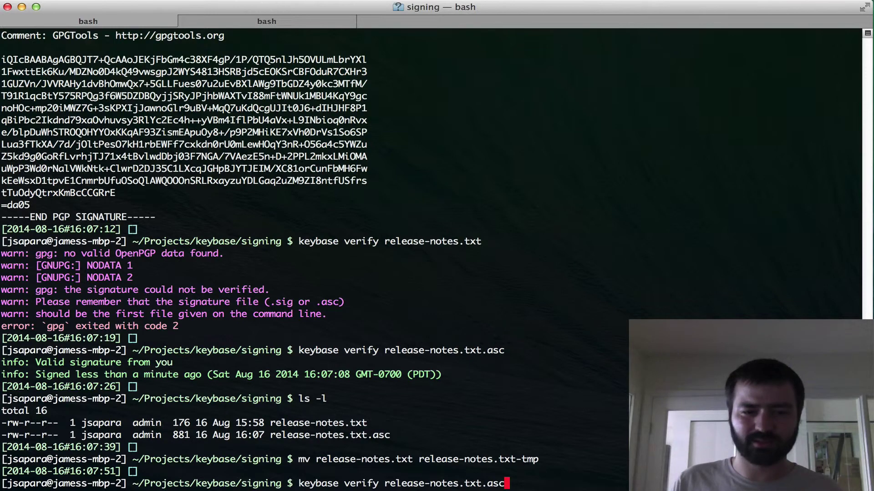
pyautogui.press('Return')
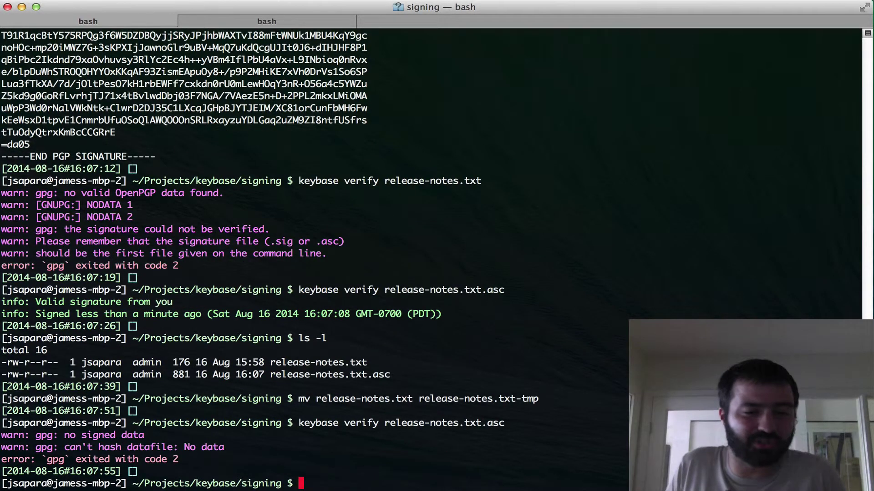
# - Clear the terminal and try to move release-notes.txt-tmp back to its original name with mv
pyautogui.write('clear')
pyautogui.press('Return')
pyautogui.press('Up')
pyautogui.press('Up')
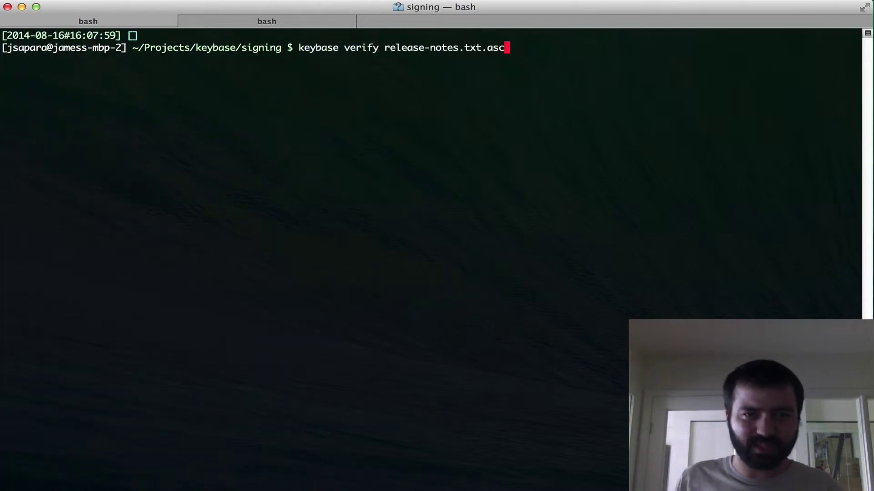
pyautogui.press('Down')
pyautogui.press('Down')
pyautogui.write('mv ')
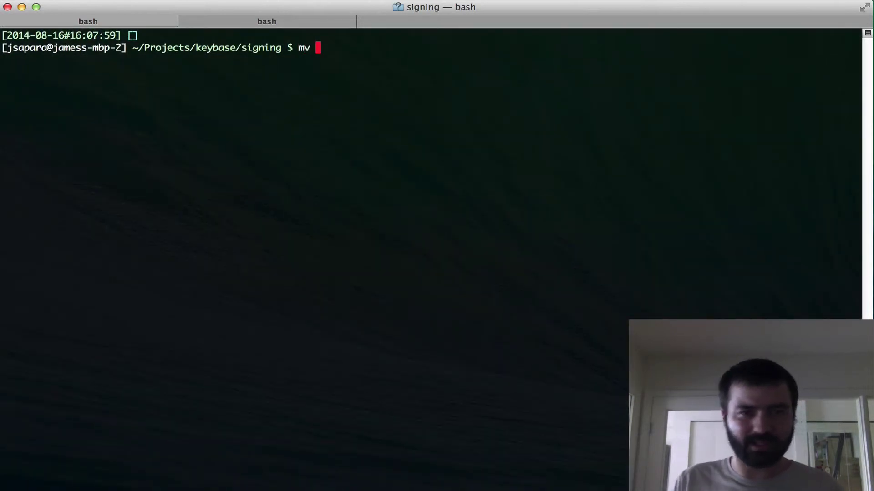
pyautogui.write('release-notes.txt-tmp re')
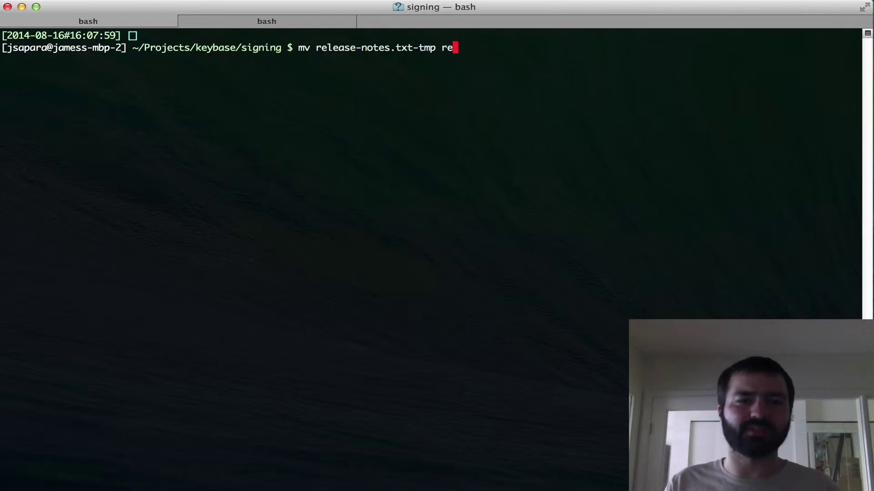
pyautogui.press('Tab')
pyautogui.write('-tmp')
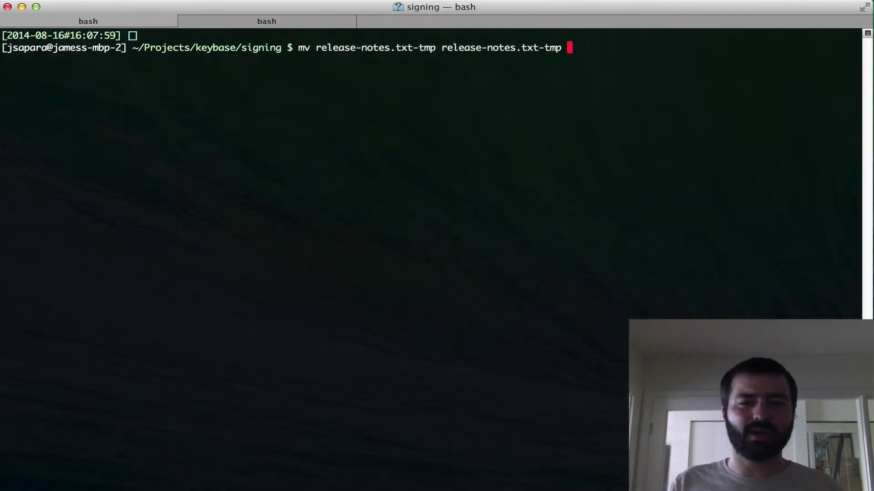
pyautogui.press('Return')
pyautogui.write('ls')
pyautogui.press('BackSpace')
pyautogui.press('BackSpace')
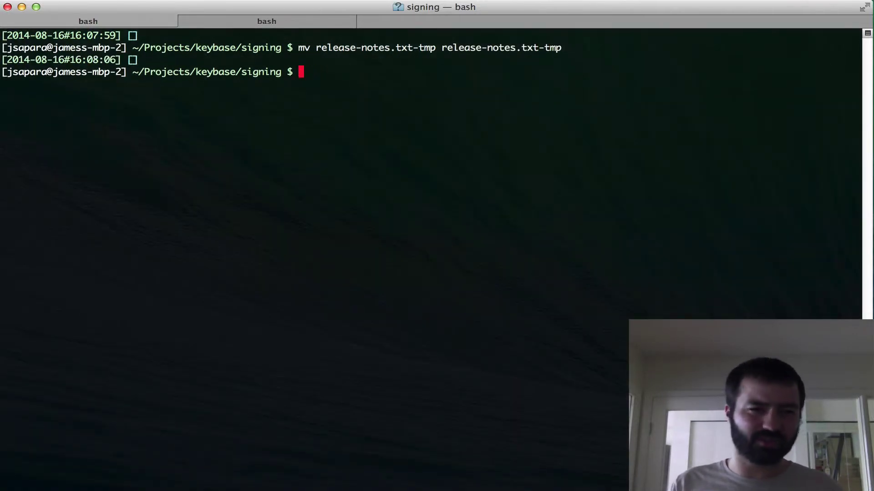
# - Clear the terminal and list the signing folder's files with ls and ls -la
pyautogui.write('clear')
pyautogui.press('Return')
pyautogui.write('ls')
pyautogui.press('Return')
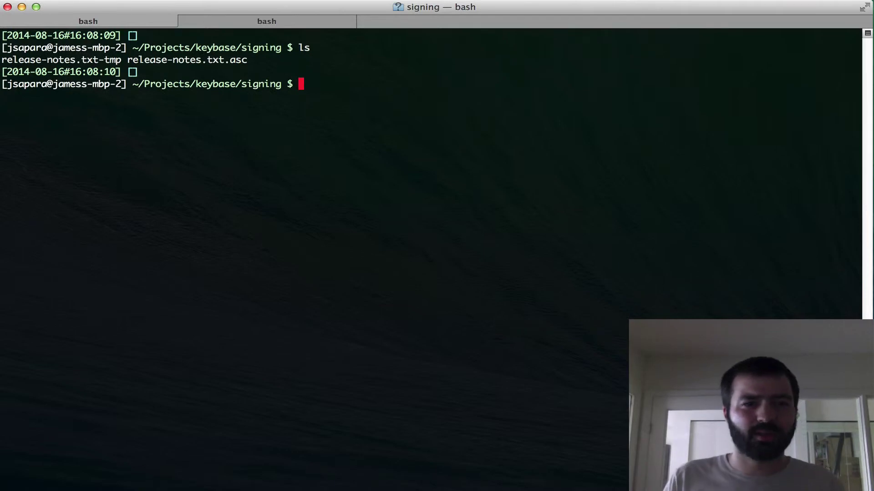
pyautogui.write('ls -la')
pyautogui.press('Return')
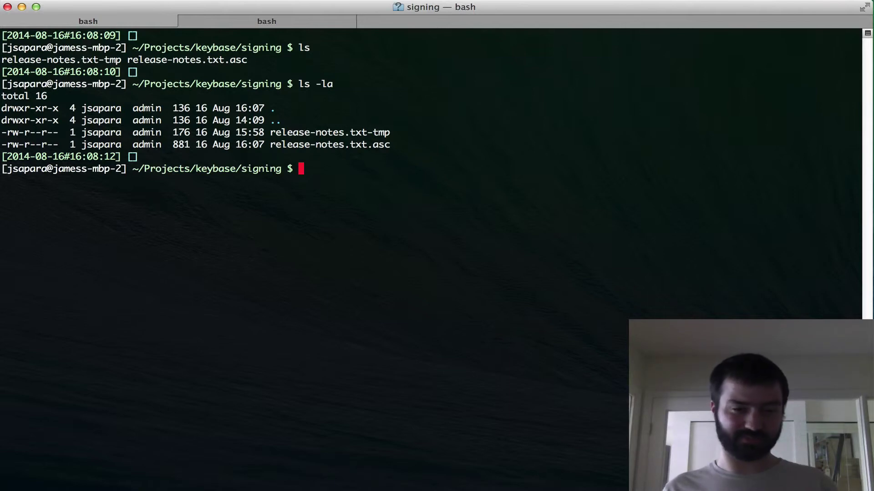
# - Rename release-notes.txt-tmp to release-notes.txt with mv and list the folder with ls
pyautogui.write('mv rel')
pyautogui.press('Tab')
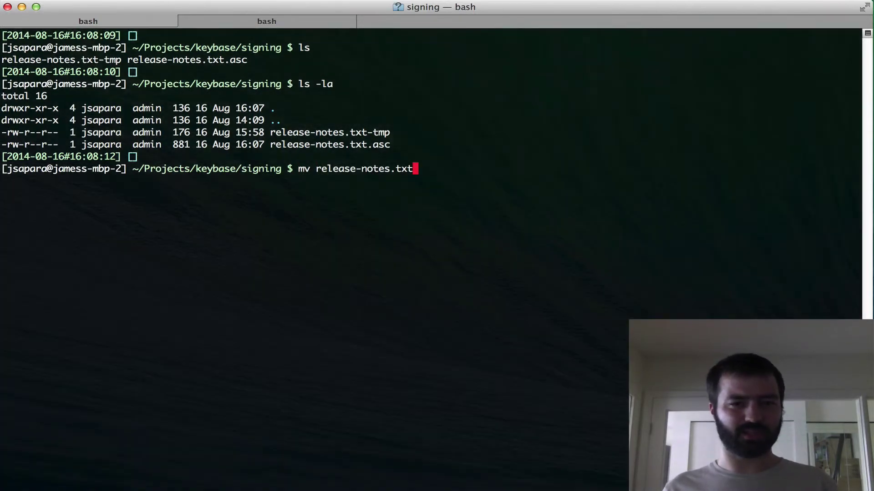
pyautogui.write('-t')
pyautogui.press('Tab')
pyautogui.write('re')
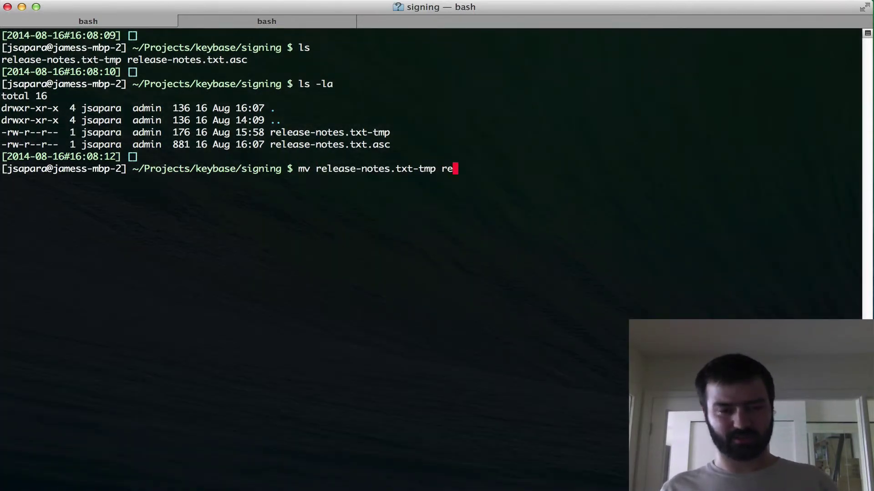
pyautogui.press('Tab')
pyautogui.press('Return')
pyautogui.write('ls')
pyautogui.press('Return')
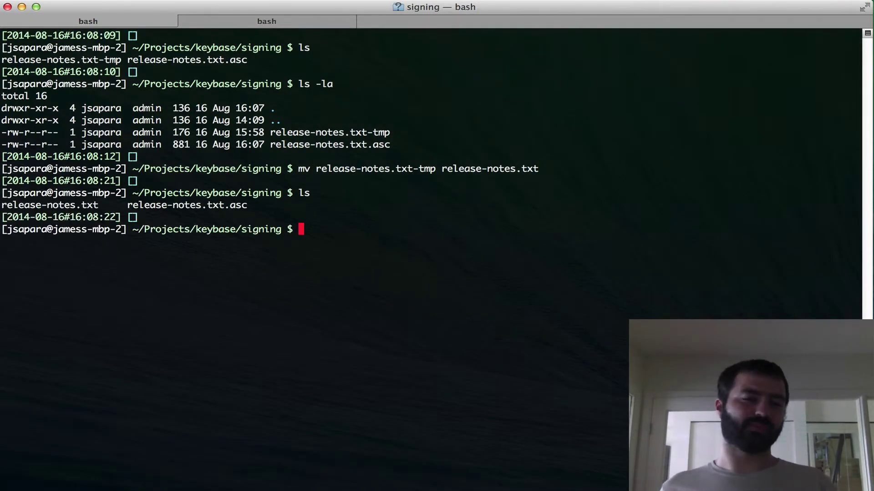
# - Open release-notes.txt in vim and start a new line below the last bullet in insert mode
pyautogui.write('vim re')
pyautogui.press('Tab')
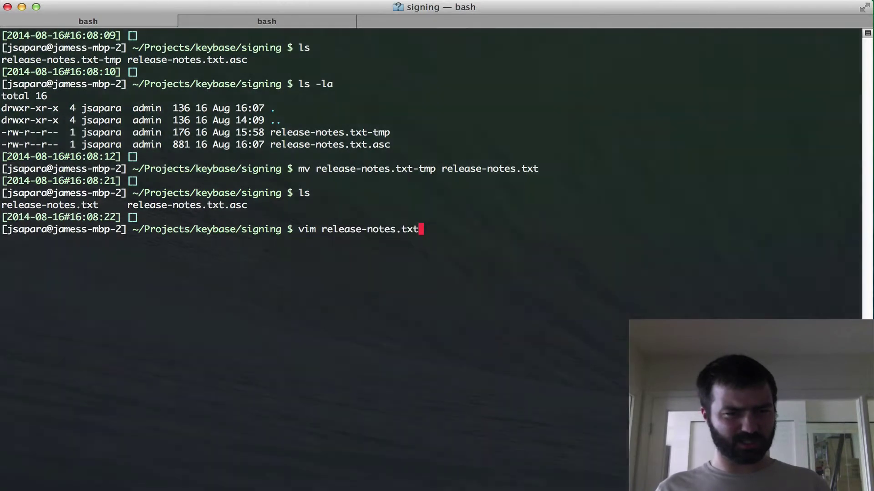
pyautogui.press('Return')
pyautogui.press('i')
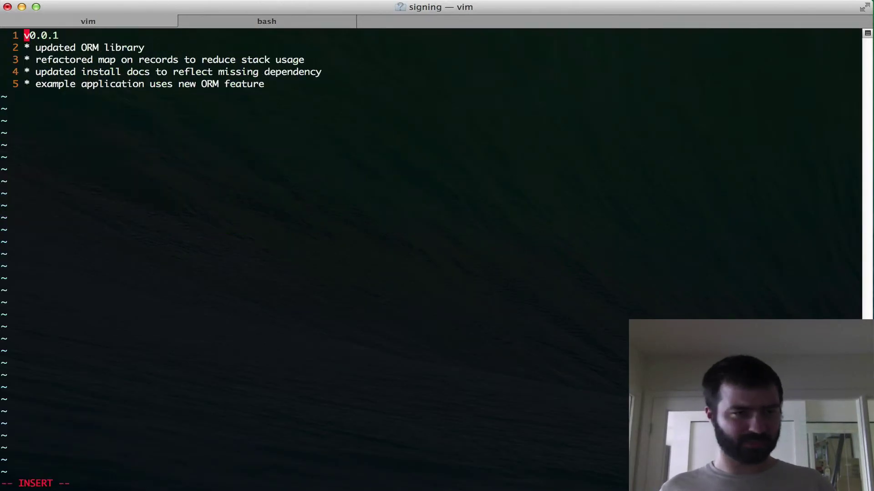
pyautogui.press('Down')
pyautogui.press('Down')
pyautogui.press('Down')
pyautogui.press('Down')
pyautogui.press('Escape')
pyautogui.write('$i')
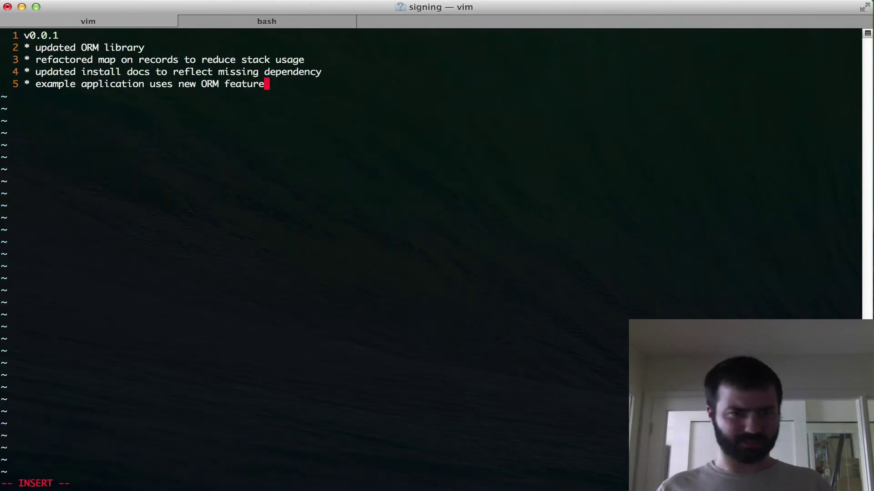
pyautogui.press('BackSpace')
pyautogui.press('Return')
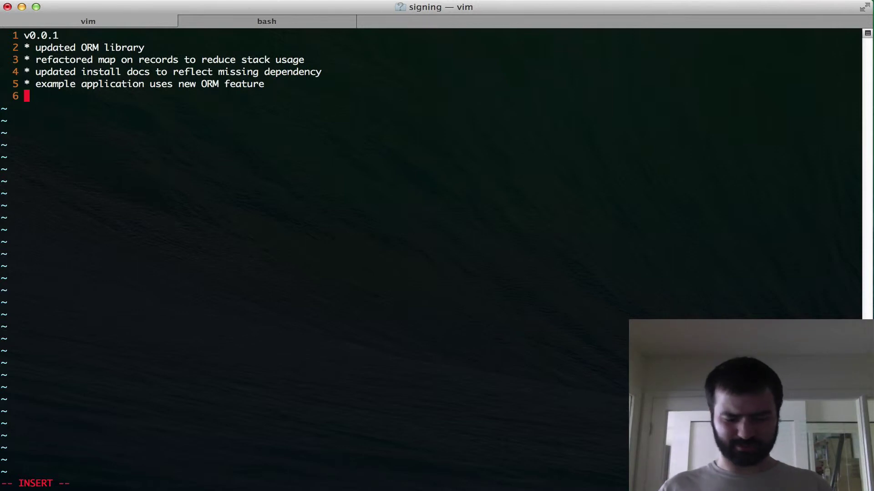
# - Add the bullet "* totally did not add malware. Download and run as root!" on line 6, then save the file and quit vim
pyautogui.write('* totally did')
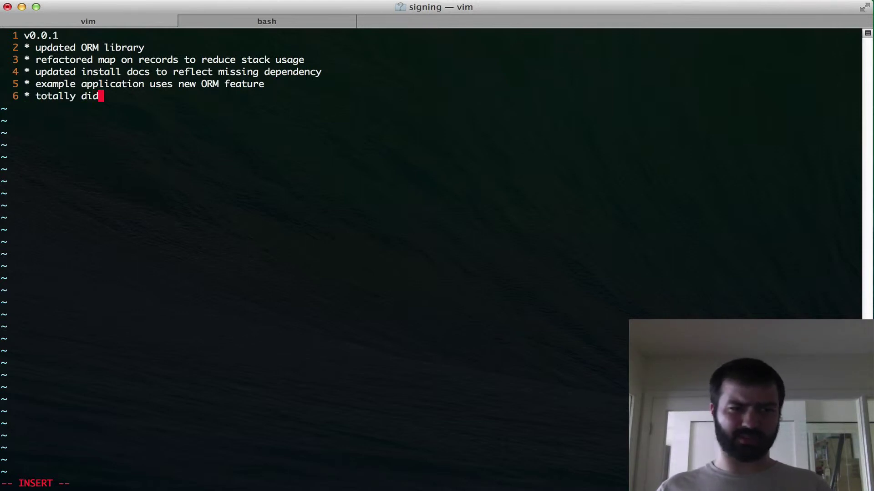
pyautogui.write(' not add malwa')
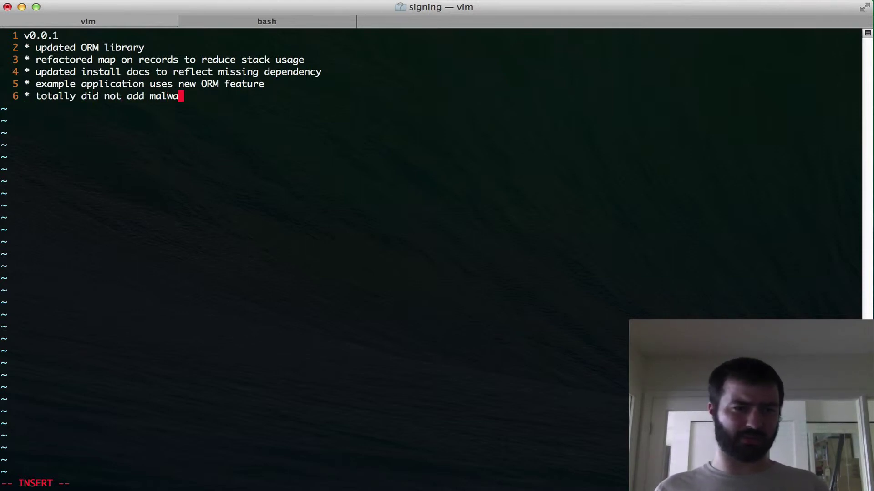
pyautogui.write('re. Downlaod th')
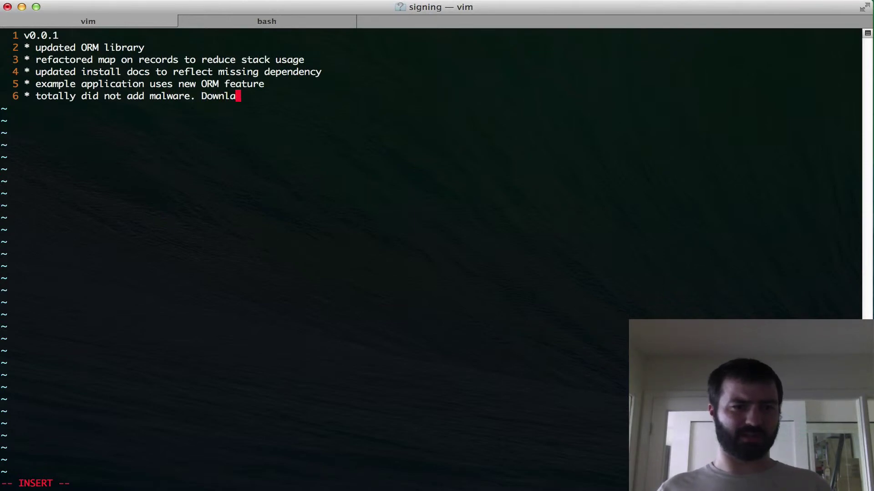
pyautogui.press('BackSpace')
pyautogui.press('BackSpace')
pyautogui.press('BackSpace')
pyautogui.press('BackSpace')
pyautogui.press('BackSpace')
pyautogui.press('BackSpace')
pyautogui.write('oad and run as root!')
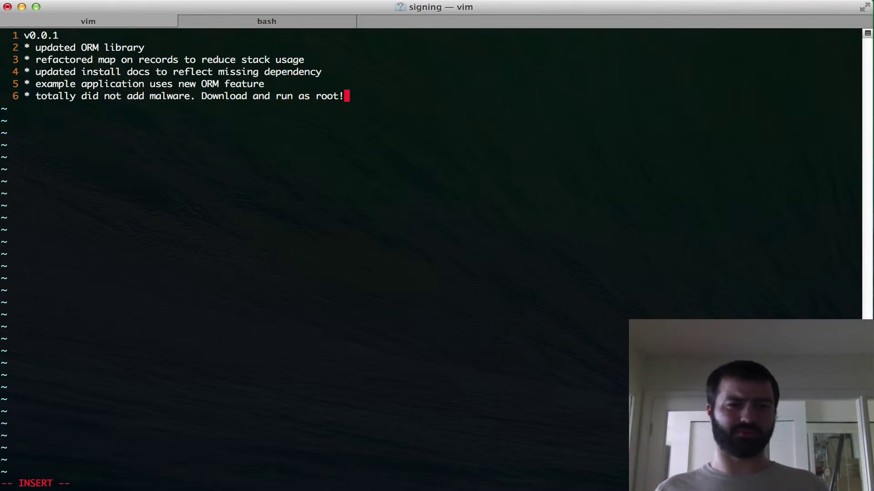
pyautogui.press('Escape')
pyautogui.write(':wq')
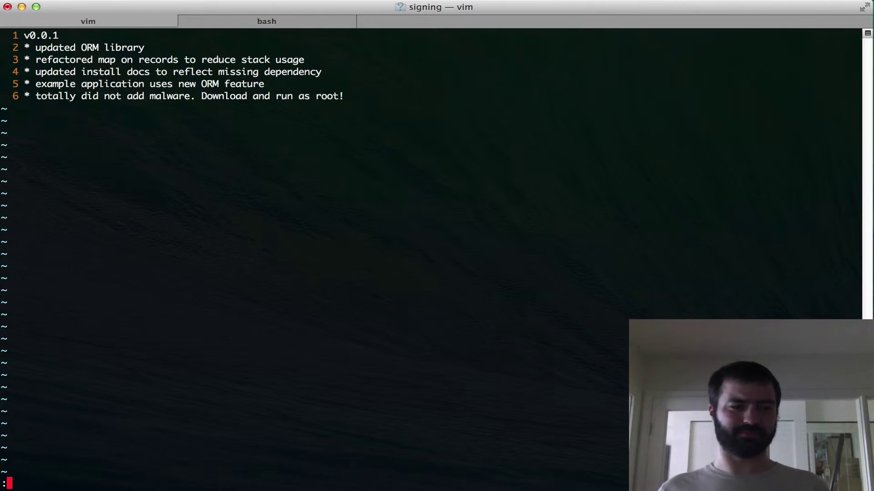
pyautogui.press('Return')
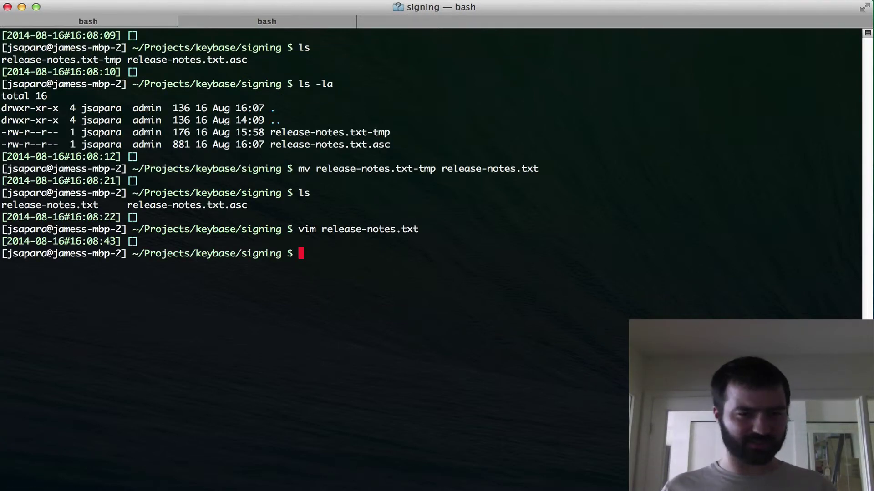
# - Run keybase verify on release-notes.txt.asc against the edited release notes
pyautogui.write('keybase ')
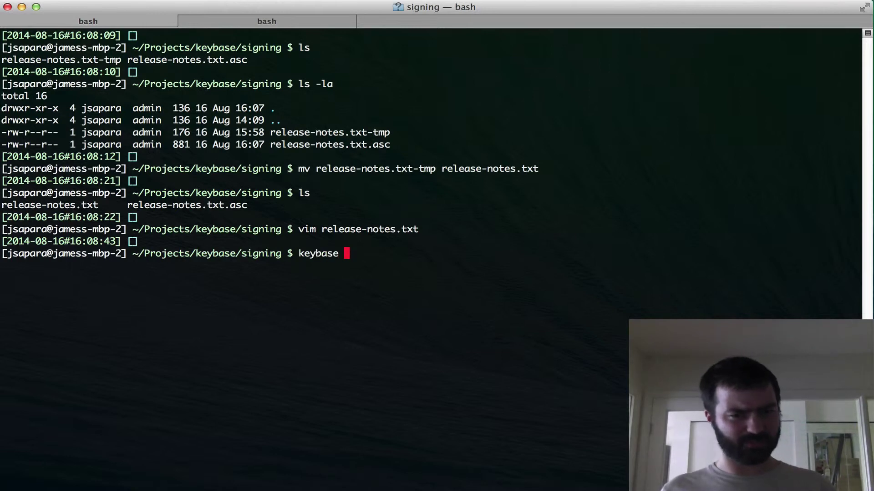
pyautogui.write('veri')
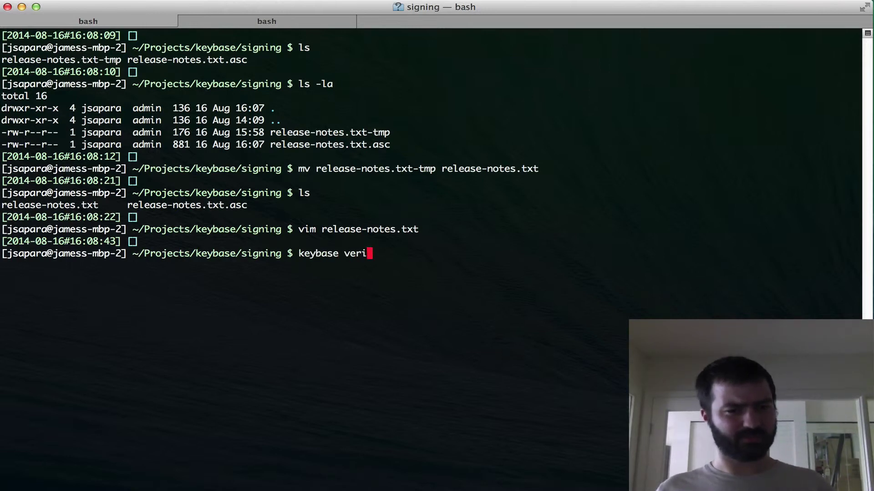
pyautogui.write('fy r')
pyautogui.press('Tab')
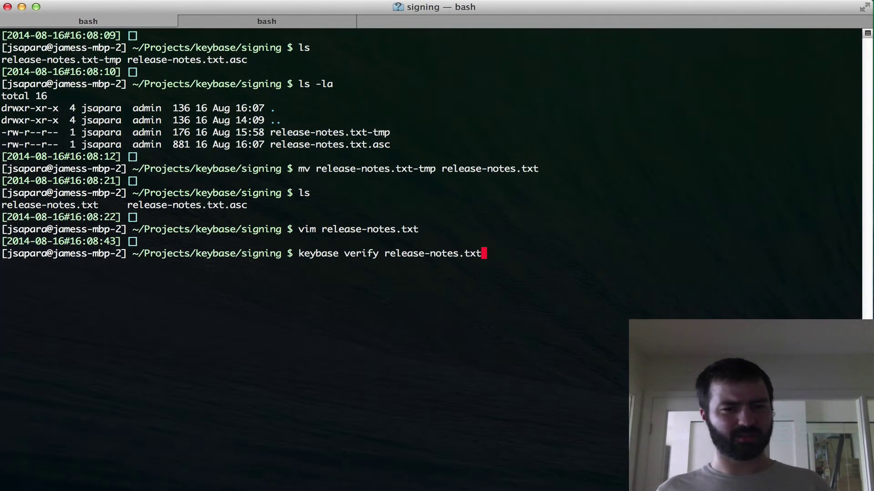
pyautogui.write('-asc')
pyautogui.press('BackSpace')
pyautogui.press('BackSpace')
pyautogui.press('BackSpace')
pyautogui.press('BackSpace')
pyautogui.write('.asc')
pyautogui.press('Return')
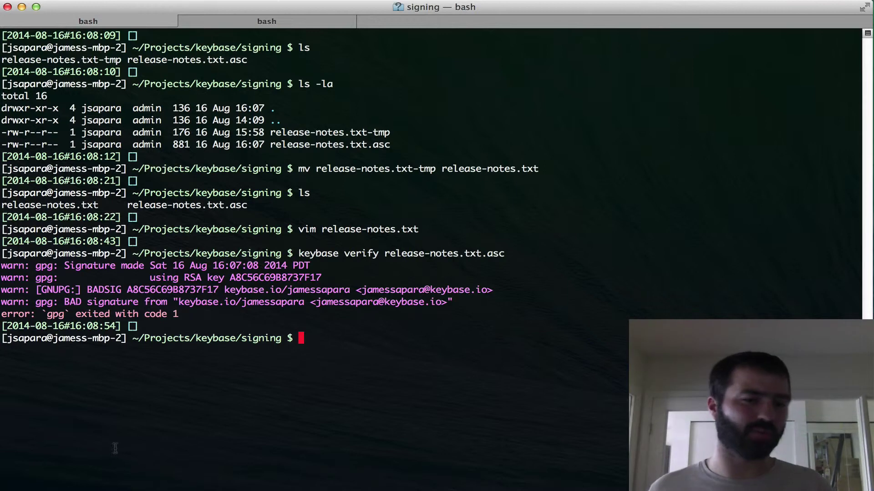
# - Examine the verification output's signature date, RSA key ID, BADSIG entry and signer's keybase.io address by highlighting each
pyautogui.moveTo(150, 265); pyautogui.dragTo(288, 265)
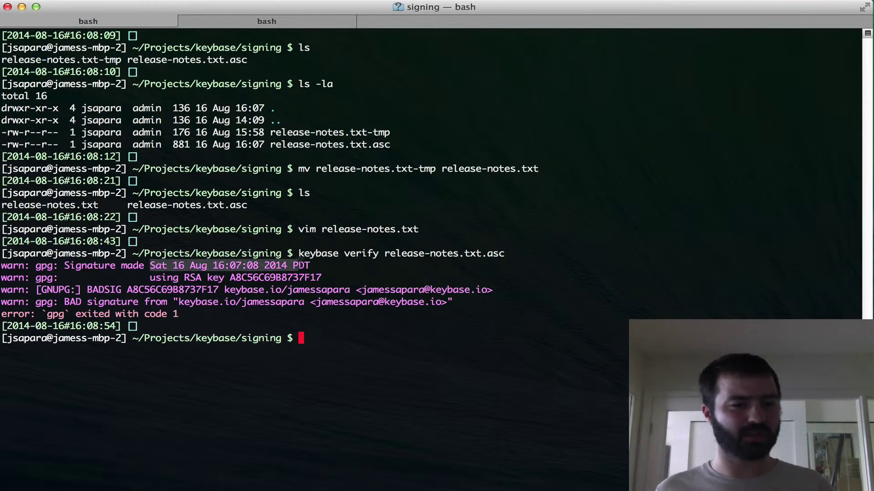
pyautogui.click(289, 265)
pyautogui.moveTo(230, 278); pyautogui.dragTo(321, 277)
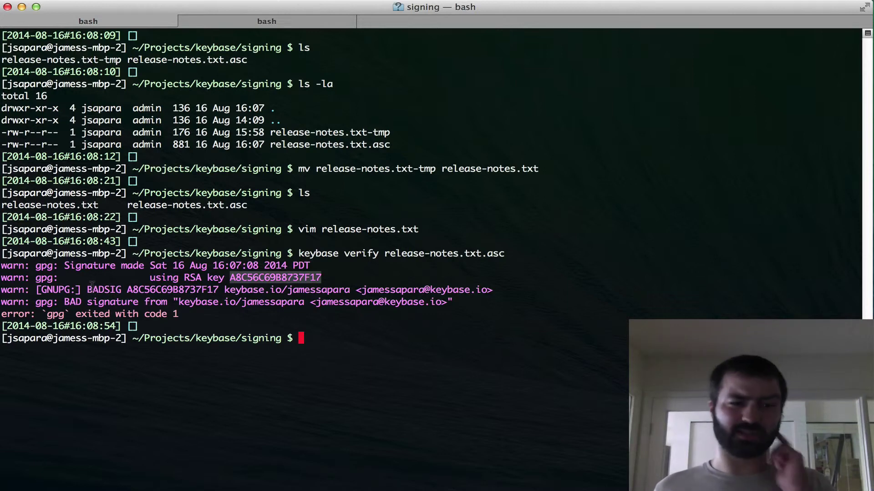
pyautogui.moveTo(87, 290); pyautogui.dragTo(219, 290)
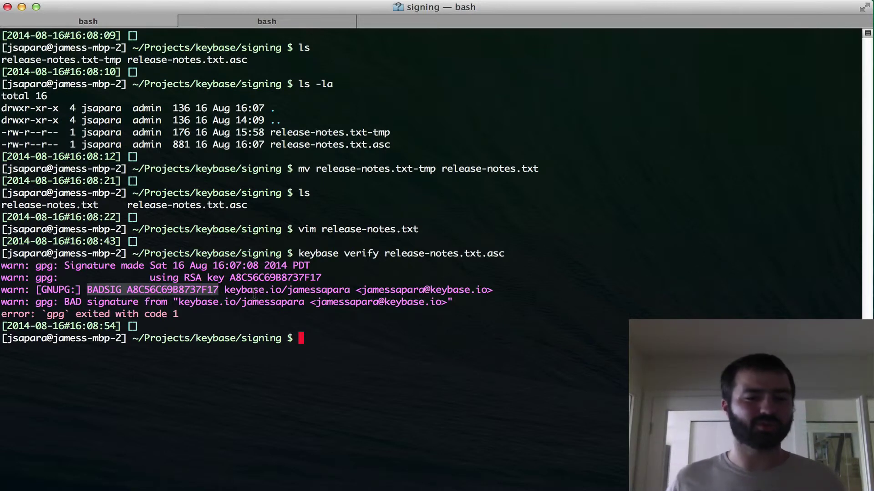
pyautogui.doubleClick(225, 290)
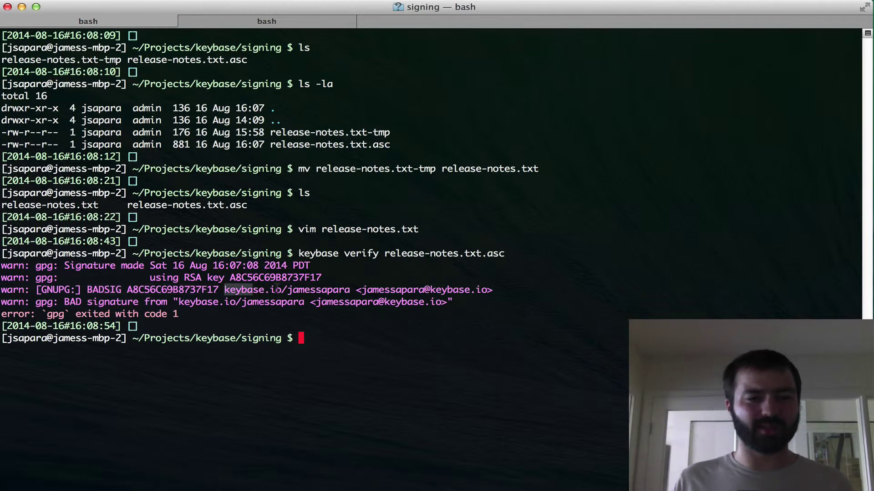
pyautogui.moveTo(277, 291); pyautogui.dragTo(349, 290)
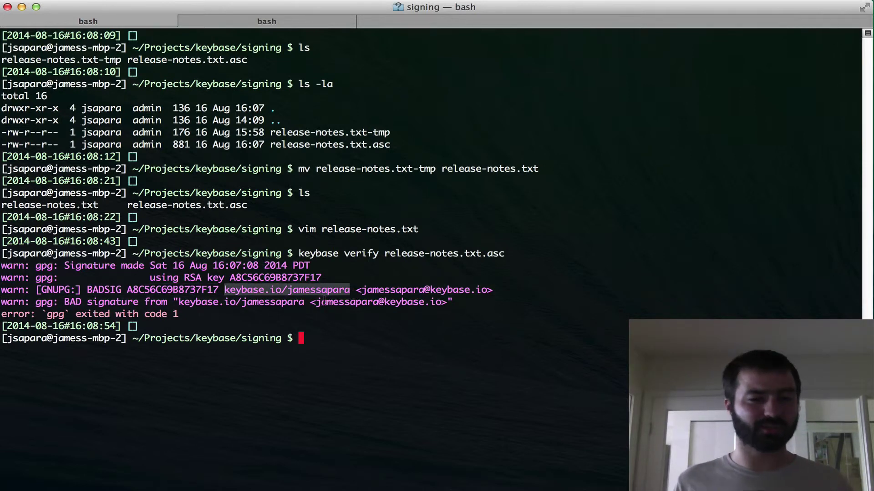